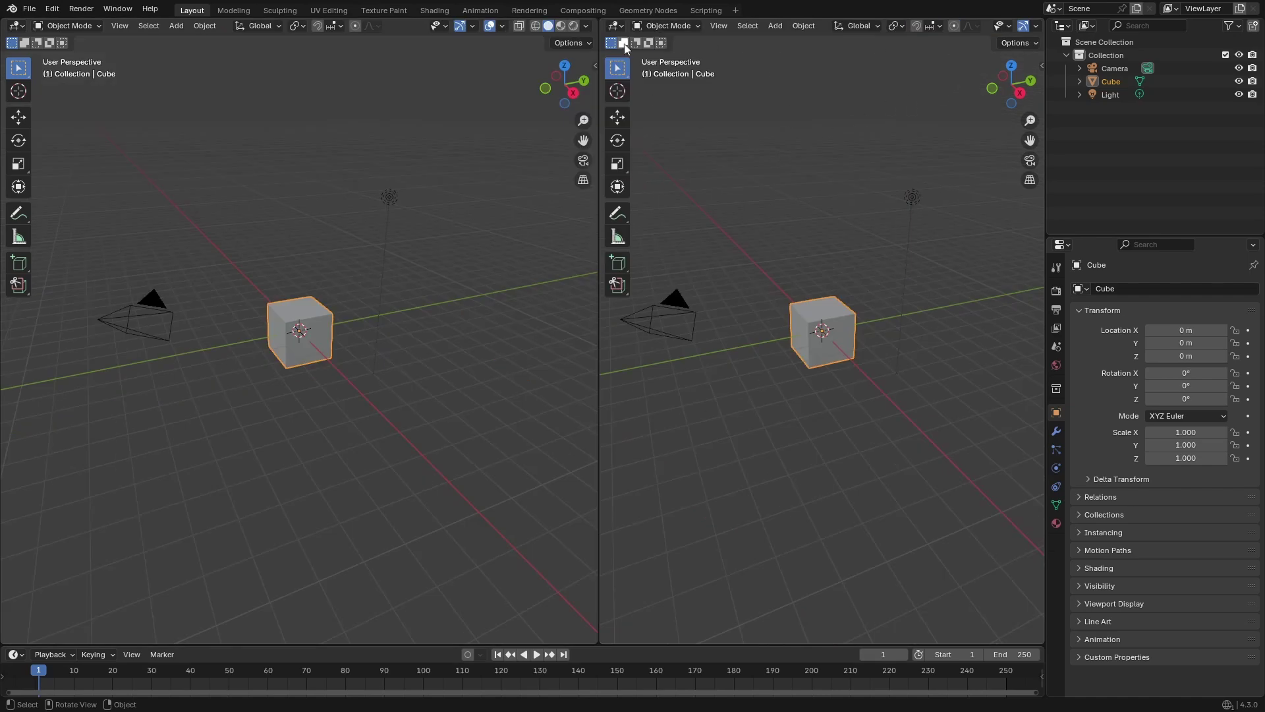
Turn the second 3D viewport into an Asset Browser and display the AAA Nodes catalog of the AAA_Nodes library
click(615, 26)
click(1048, 107)
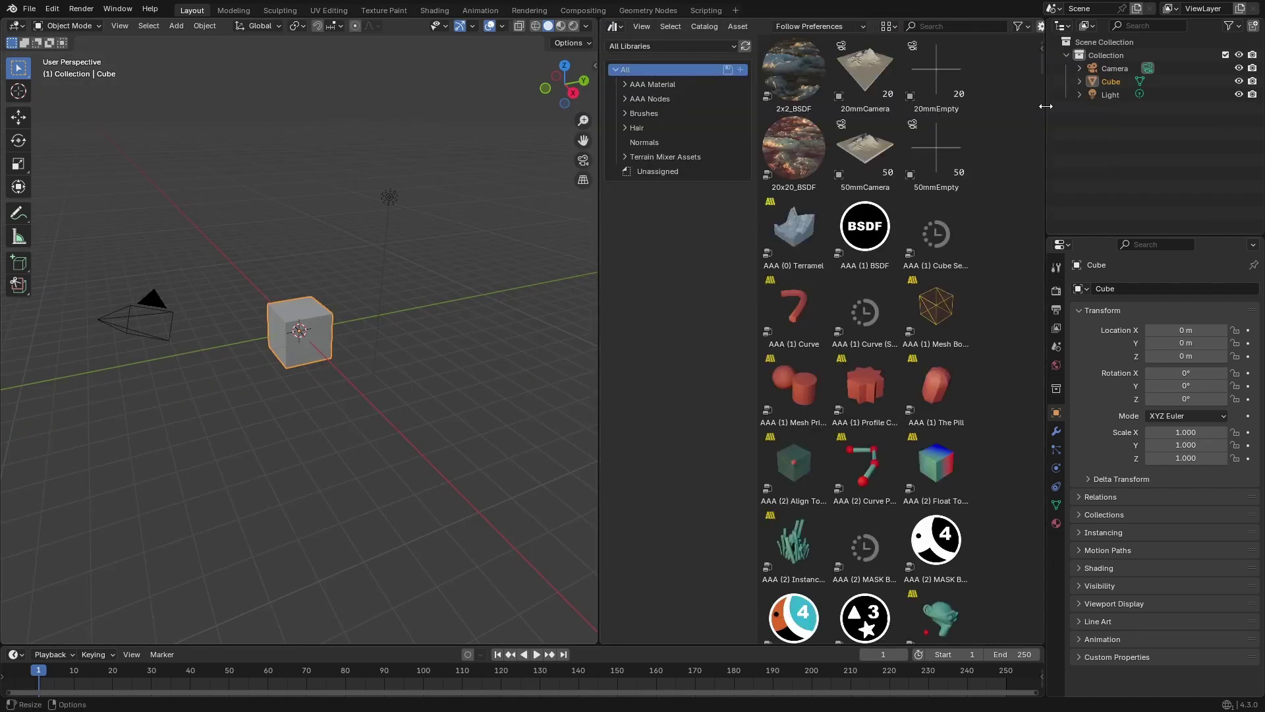
click(630, 46)
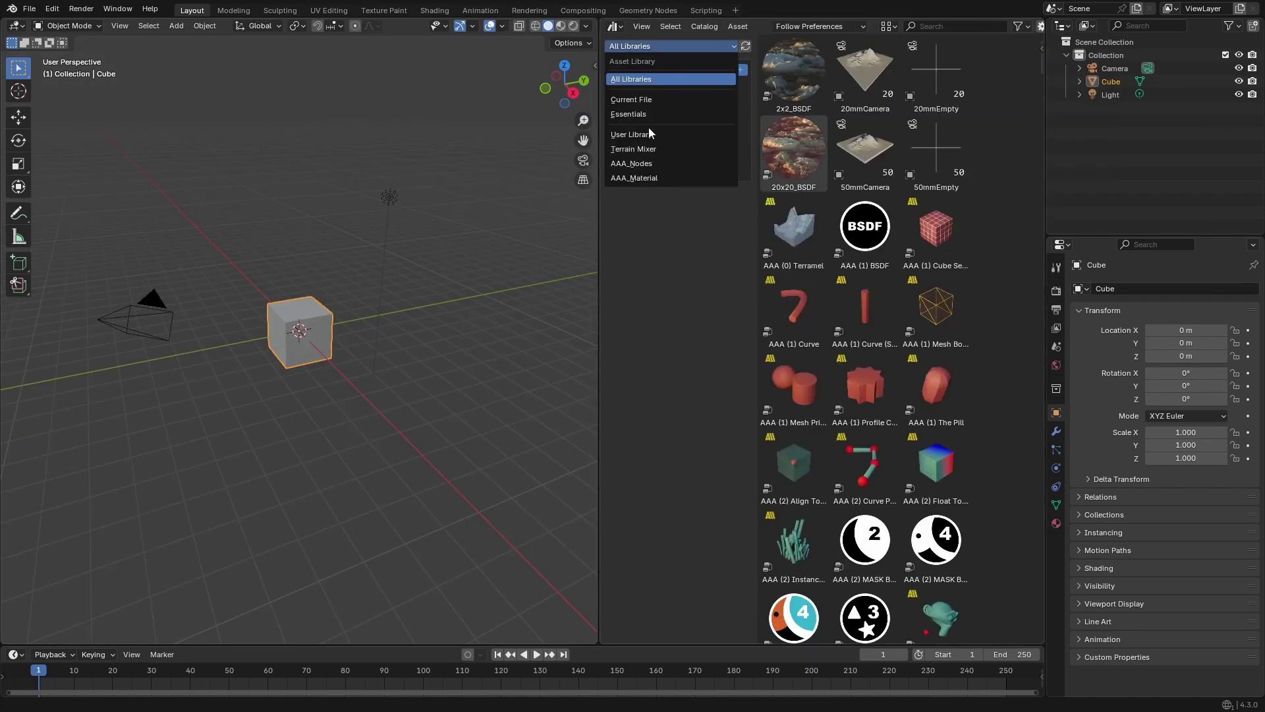
click(661, 165)
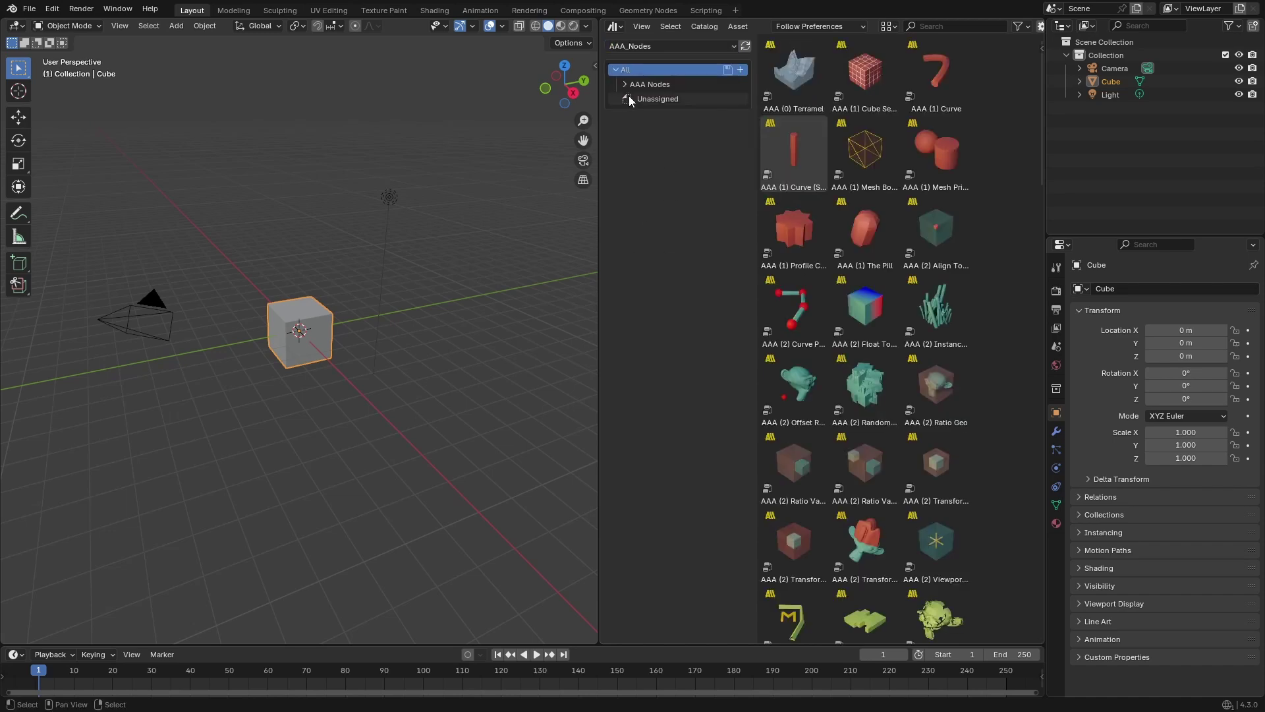
click(625, 84)
click(650, 111)
click(665, 156)
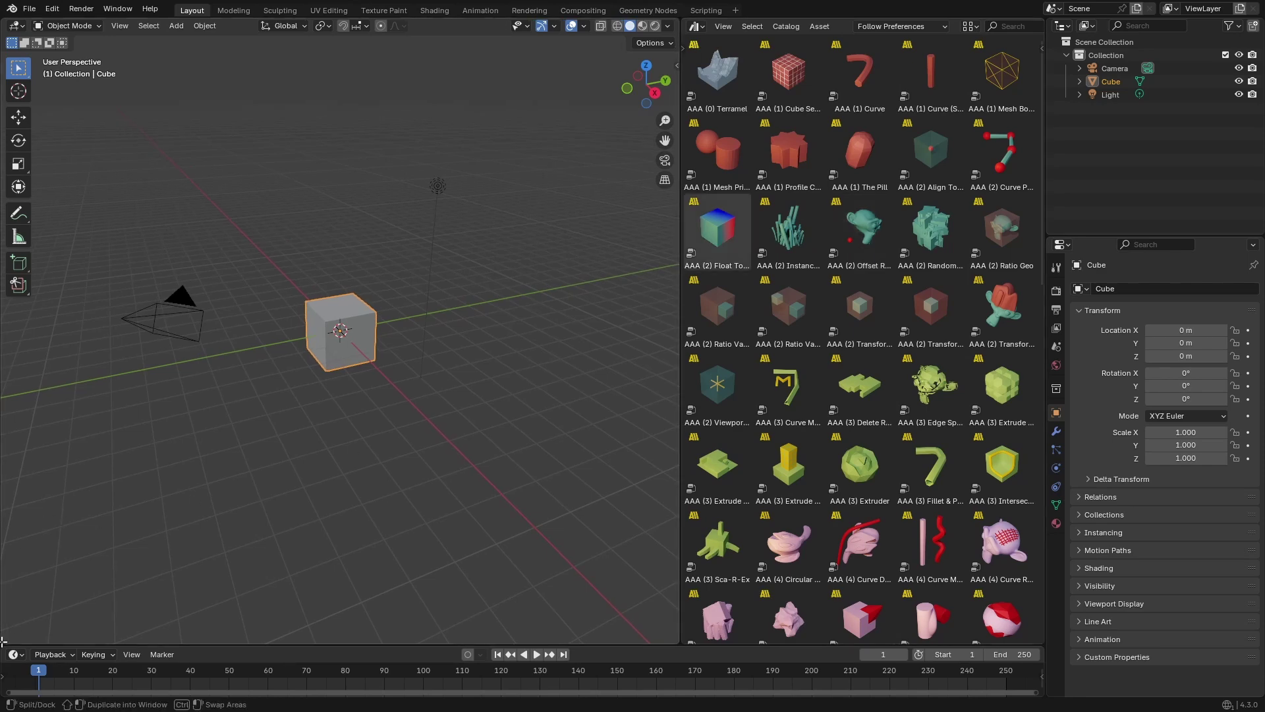
Enlarge the timeline area and change it to the Geometry Node Editor
drag(84, 642, 89, 440)
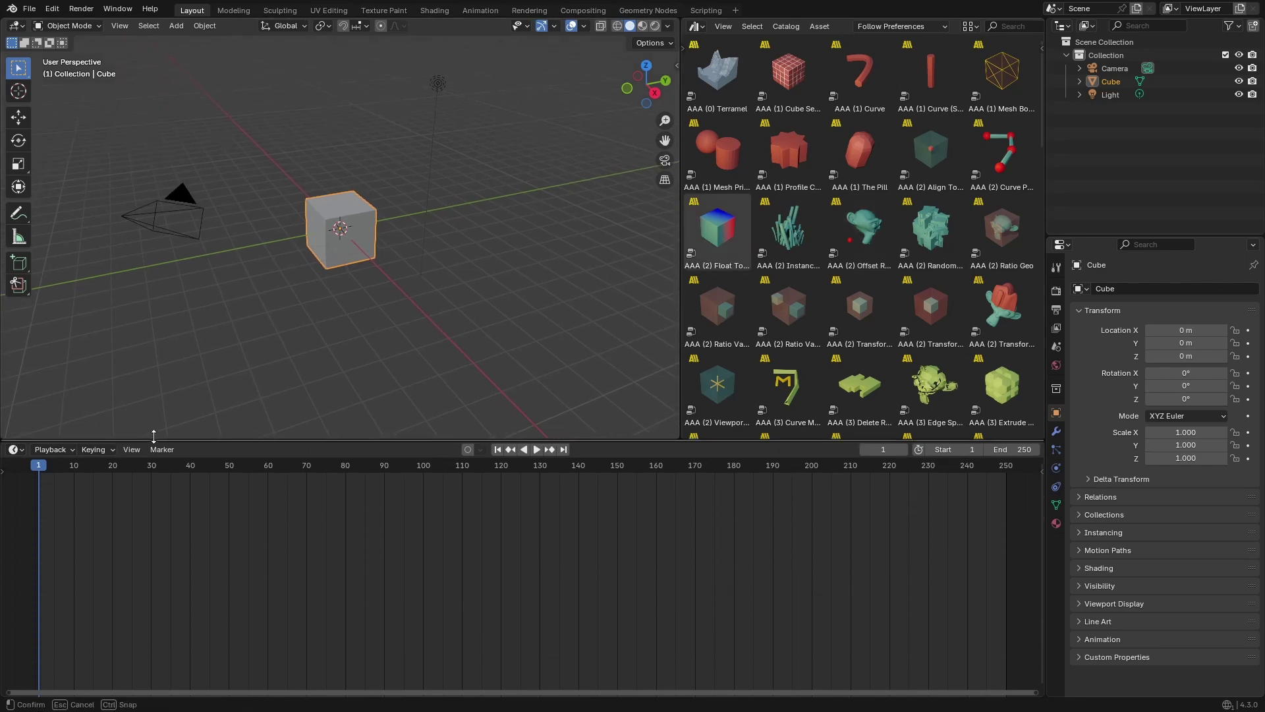
click(16, 450)
click(77, 563)
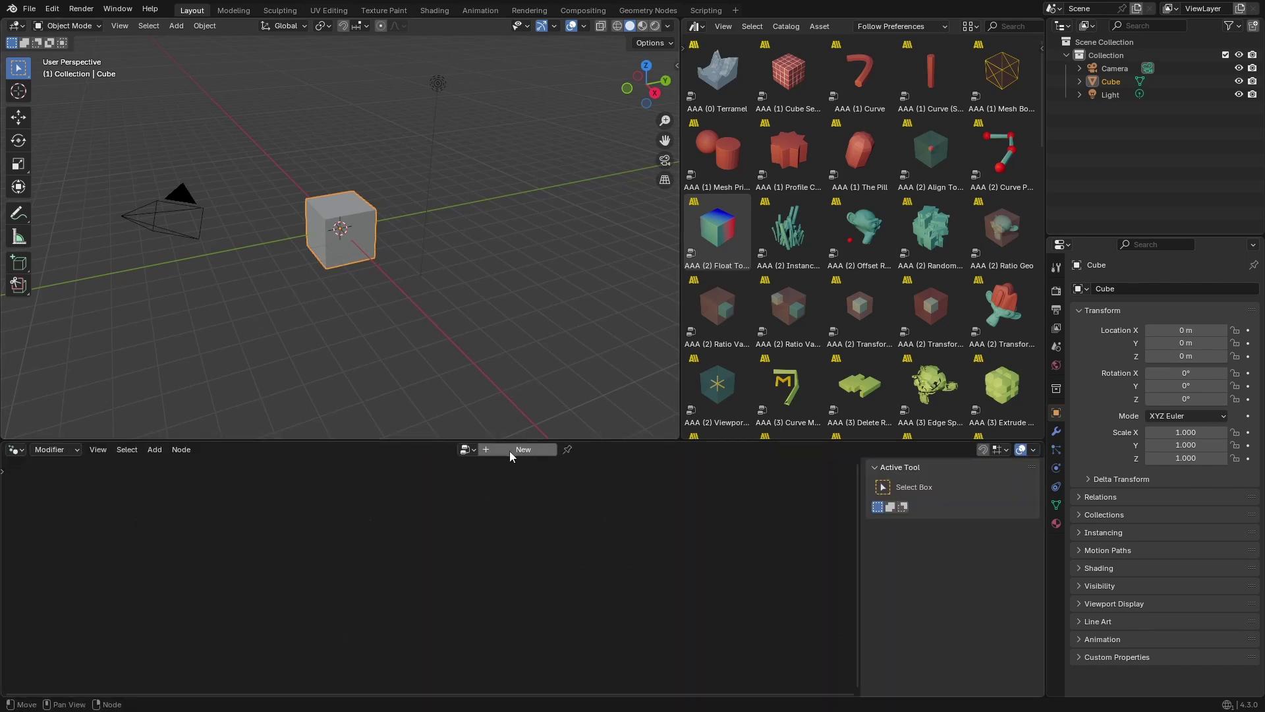
Create a new Geometry Nodes tree on the default cube and display its modifier properties
click(718, 90)
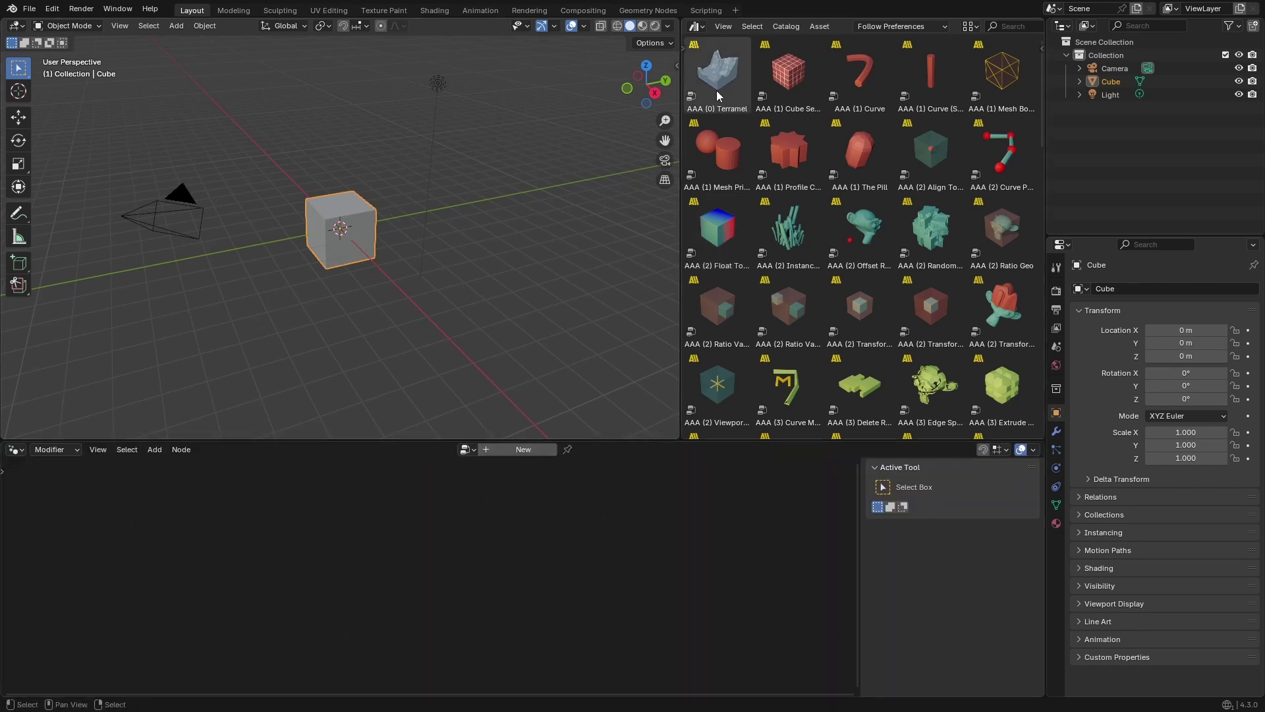
click(495, 451)
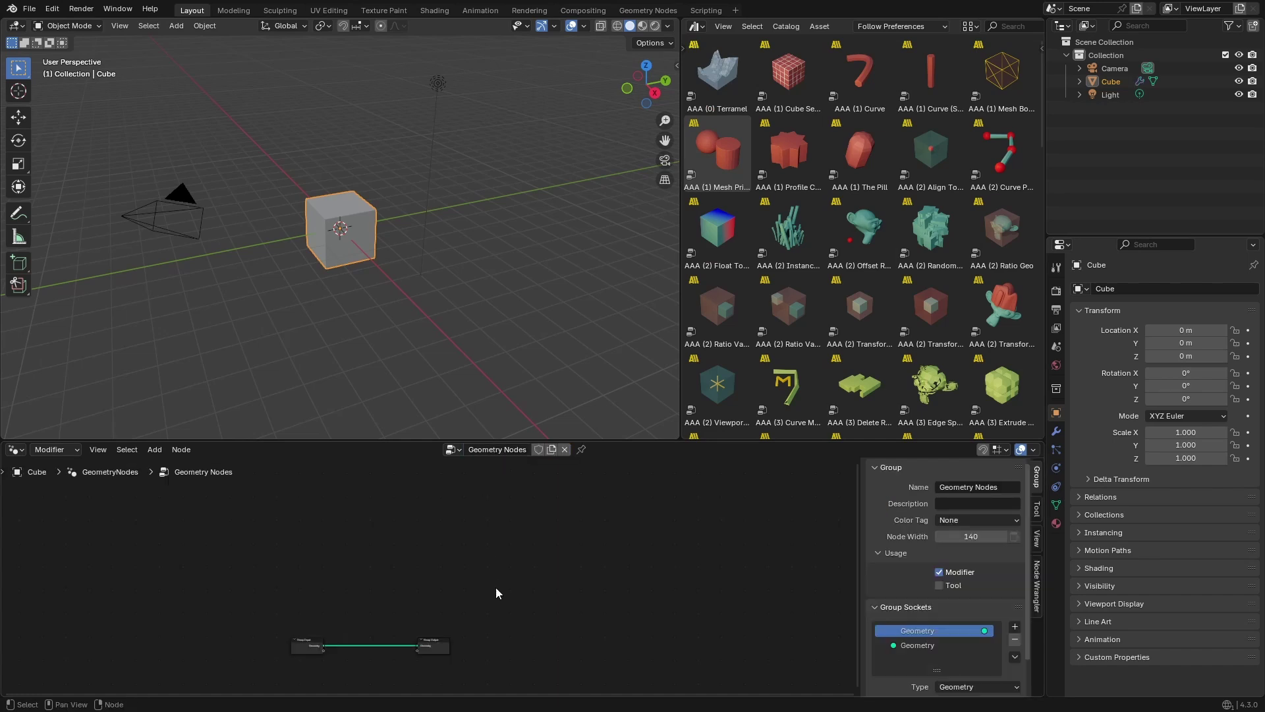
key(Home)
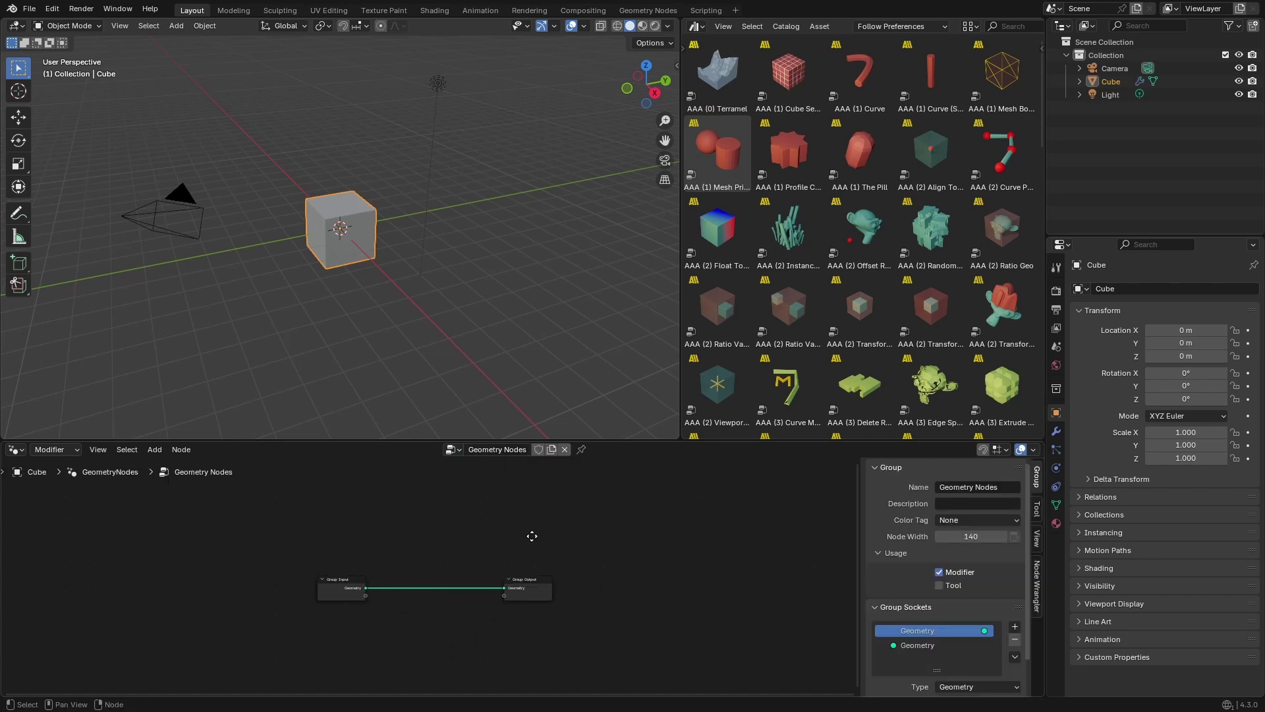
click(1056, 431)
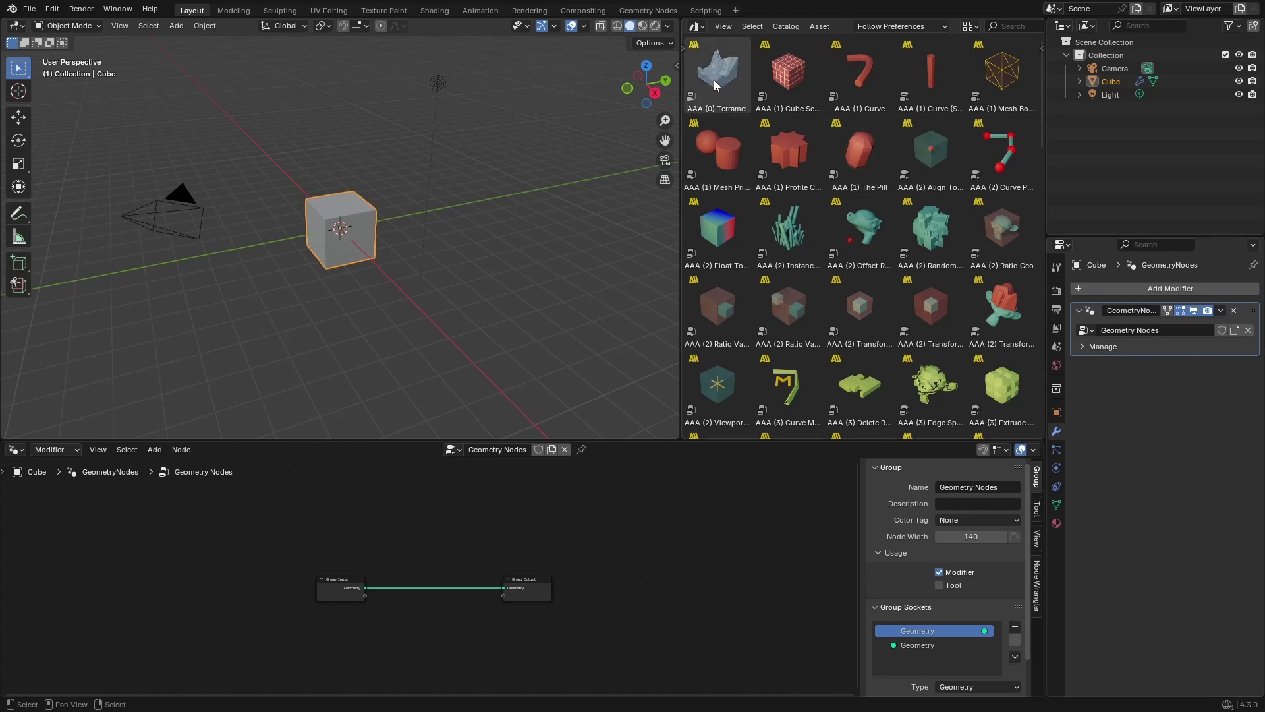
Add the AAA (0) Terramel asset to the node tree below the existing link, and spread the Group Input and Group Output apart
drag(715, 85, 512, 577)
middle_drag(544, 555, 587, 509)
drag(497, 493, 457, 586)
scroll(518, 610, up, 3)
drag(319, 517, 228, 536)
drag(633, 522, 712, 553)
middle_drag(603, 621, 637, 579)
drag(470, 531, 524, 543)
middle_drag(396, 572, 356, 552)
scroll(355, 555, down, 2)
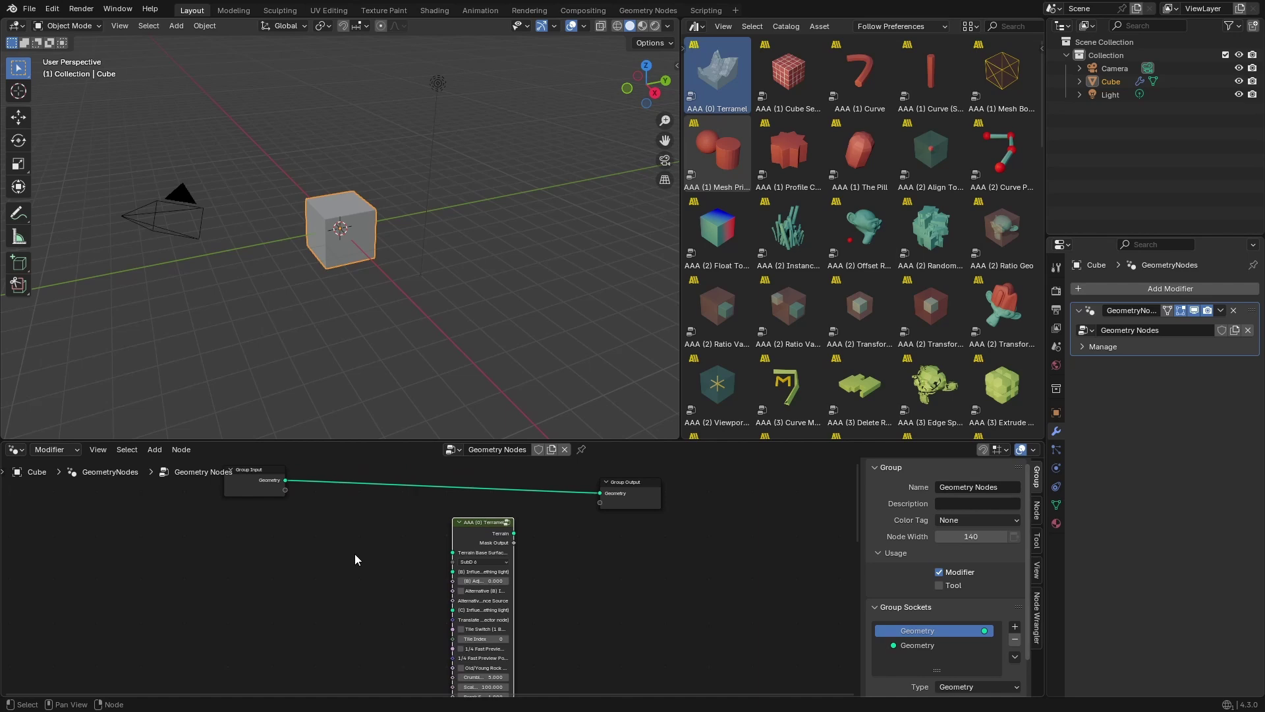
Add a Grid mesh primitive node between the Group Input and the Terramel node
middle_drag(319, 560, 342, 577)
drag(264, 510, 257, 511)
click(251, 516)
middle_drag(388, 613, 403, 590)
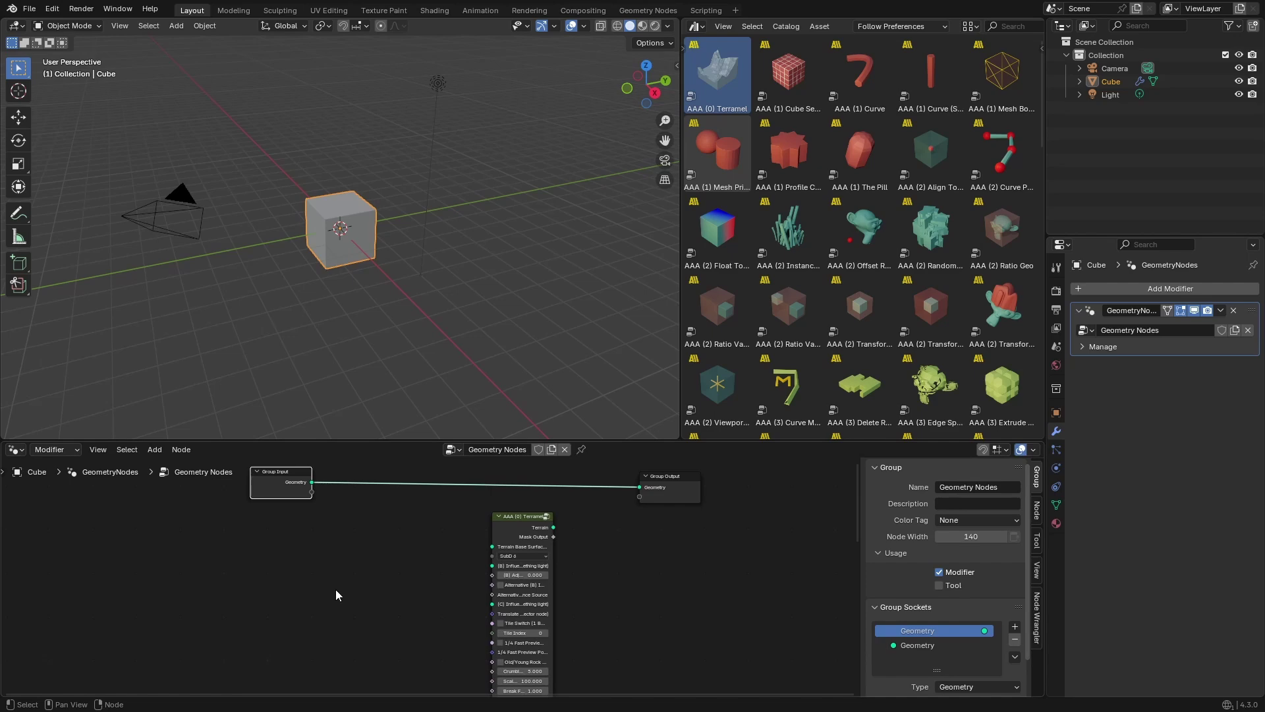
key(shift+a)
text(grid)
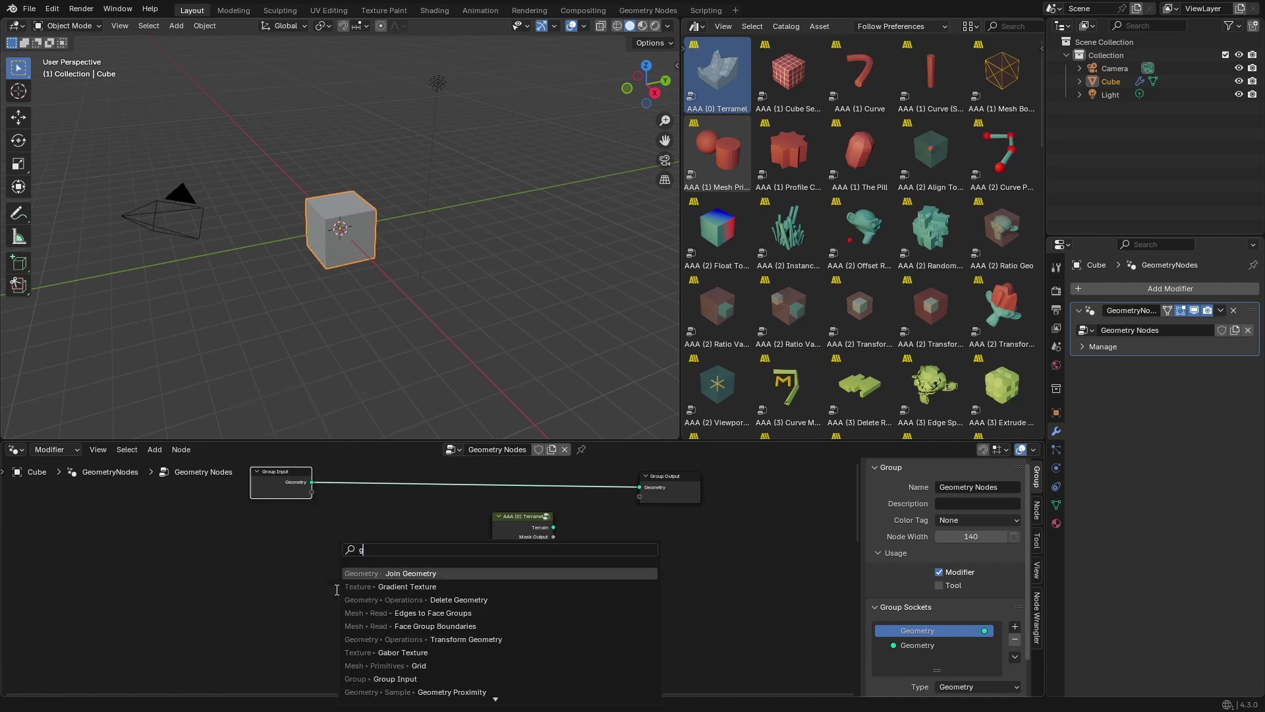
key(Return)
click(340, 536)
scroll(369, 596, up, 2)
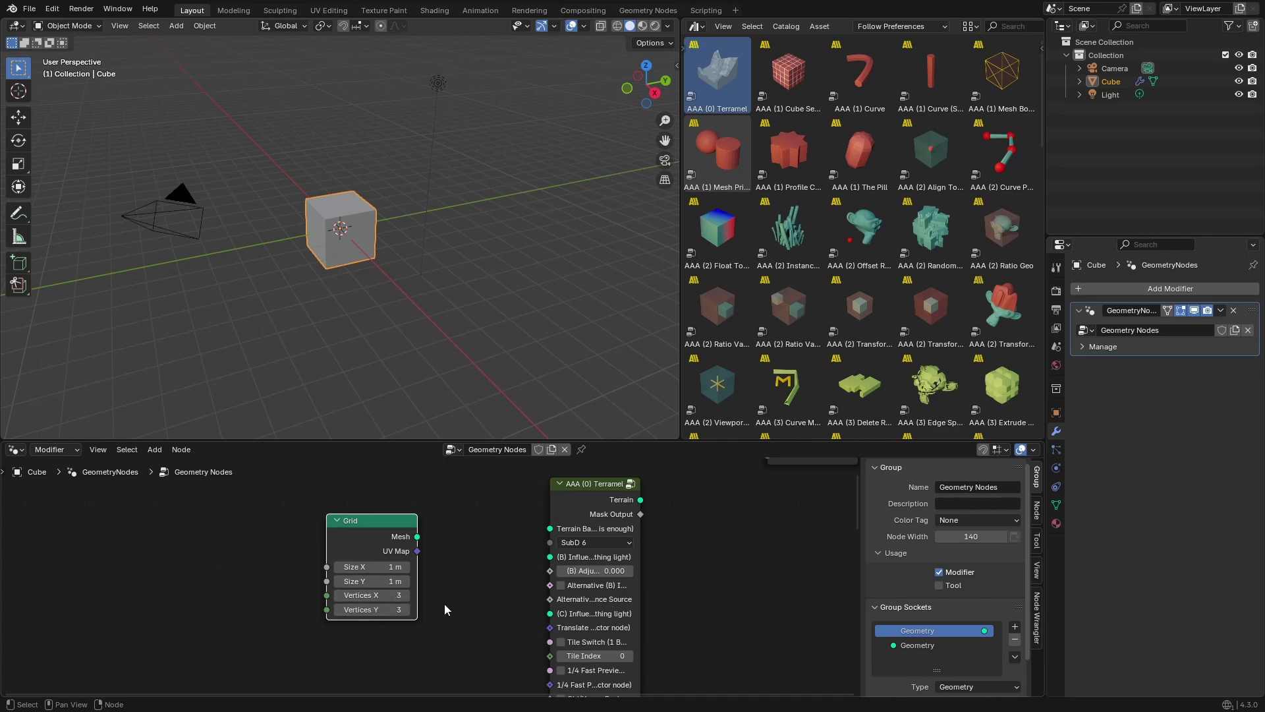
Connect the Grid's Mesh to Terramel's Terrain Base Surface input, and Terramel's Terrain output to the Group Output's Geometry
middle_drag(450, 594, 444, 601)
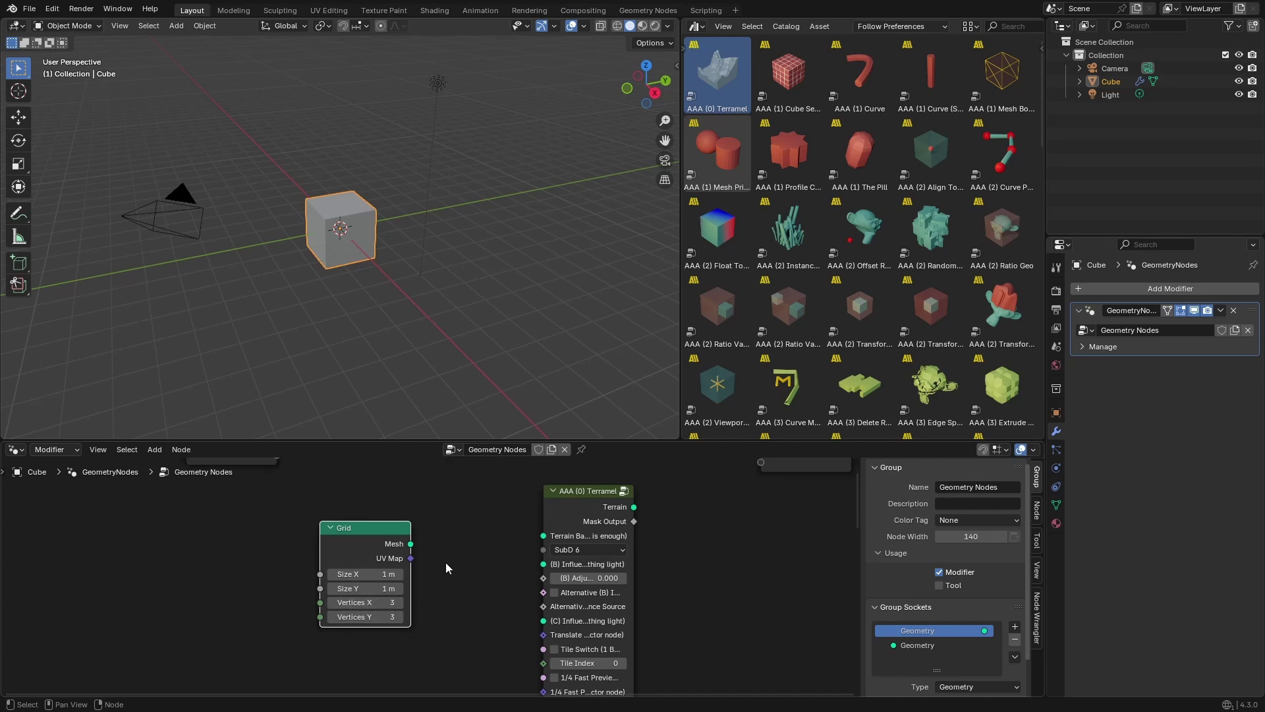
scroll(445, 561, down, 2)
middle_drag(449, 605, 429, 639)
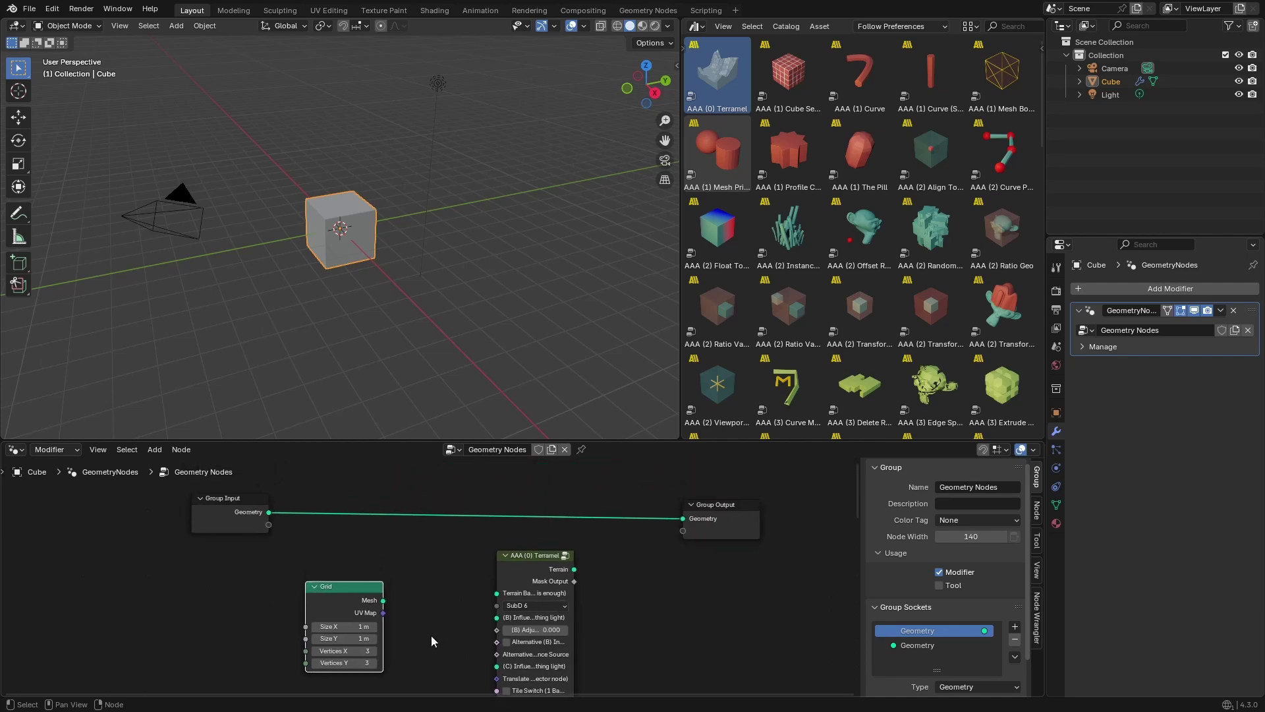
drag(382, 601, 497, 593)
drag(575, 568, 683, 519)
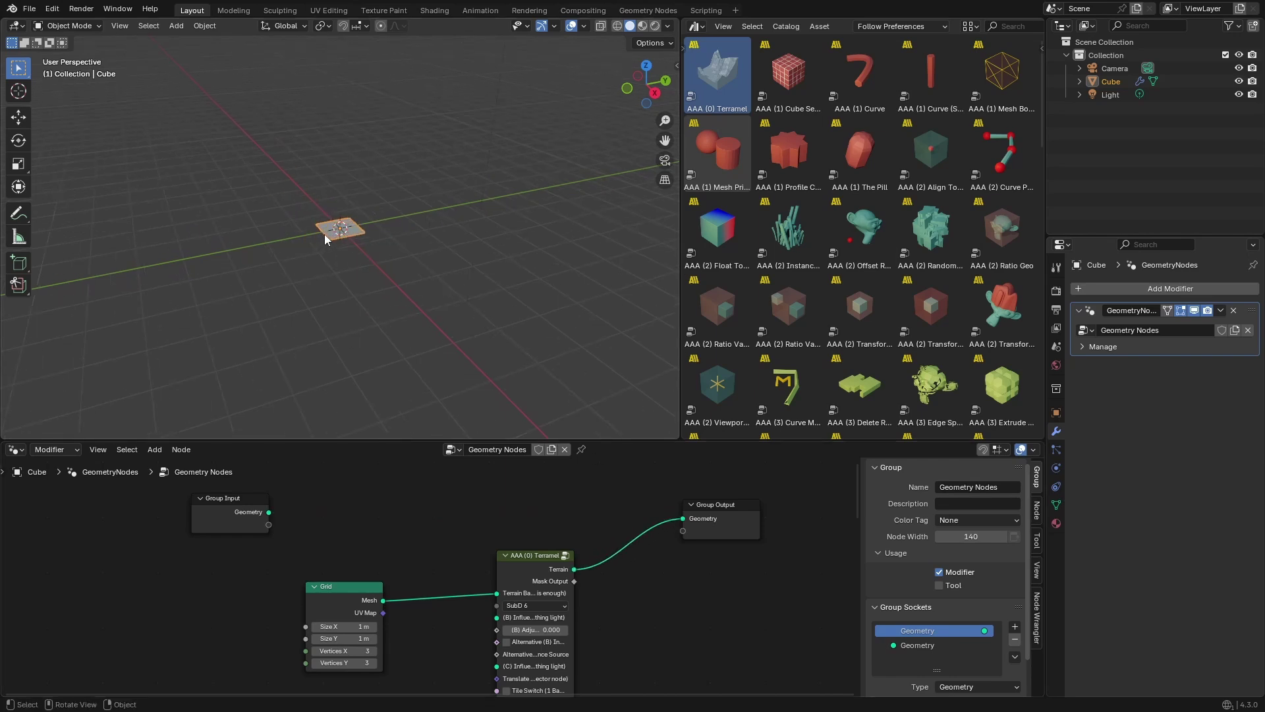
middle_drag(326, 234, 358, 271)
Space the Grid and Group Output nodes farther from the Terramel node
middle_drag(663, 615, 680, 567)
scroll(669, 554, down, 3)
drag(382, 550, 375, 553)
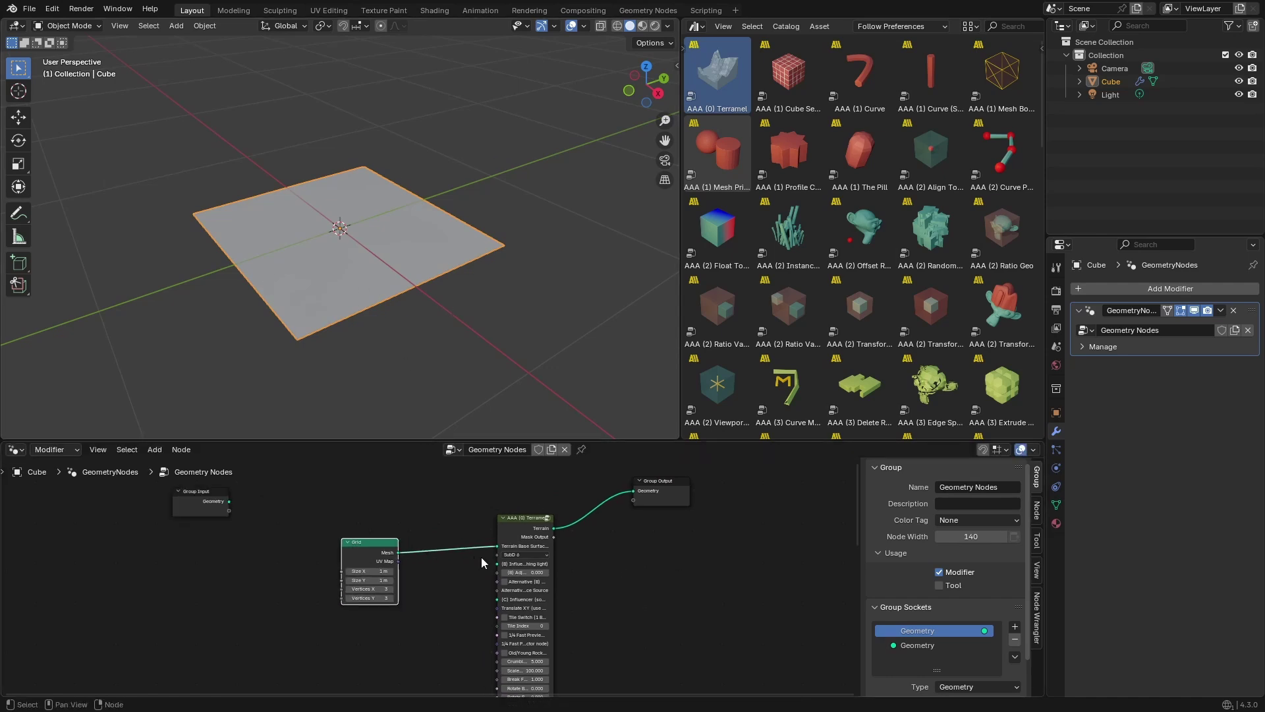
middle_drag(707, 579, 641, 586)
drag(618, 507, 706, 544)
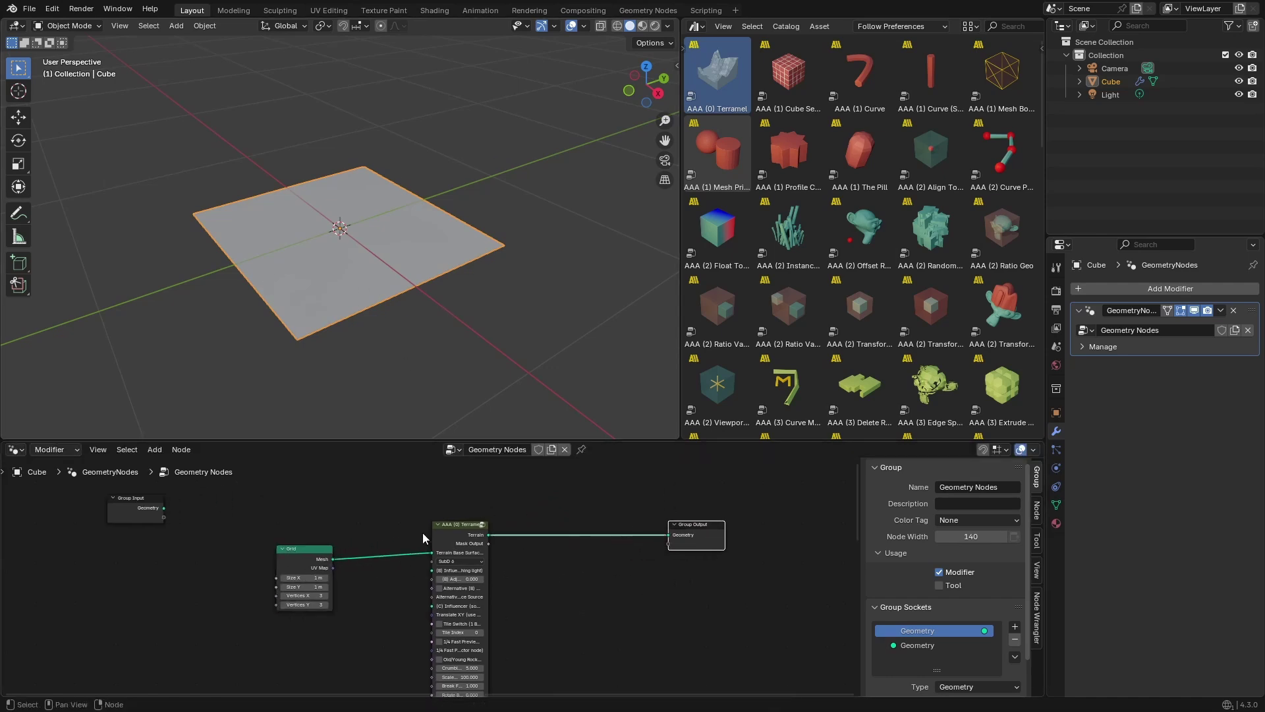
drag(426, 532, 438, 556)
drag(298, 563, 284, 546)
middle_drag(376, 629, 407, 575)
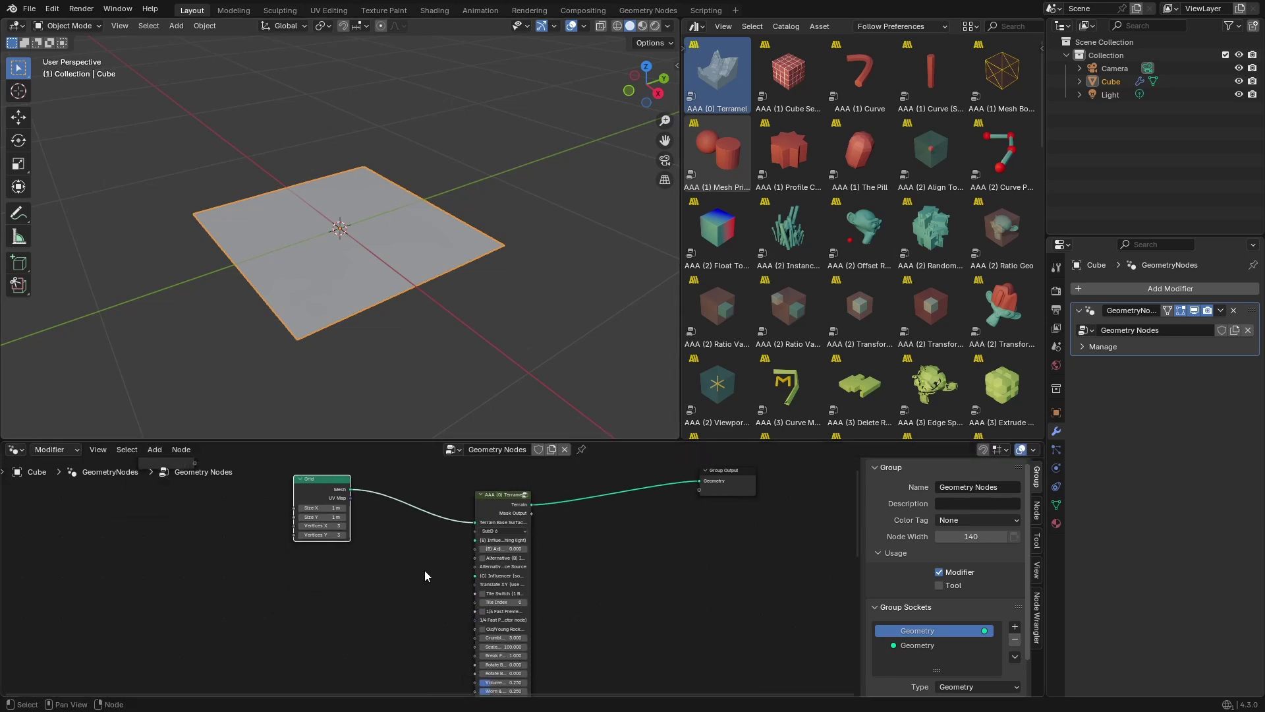
scroll(422, 572, down, 1)
middle_drag(380, 600, 409, 595)
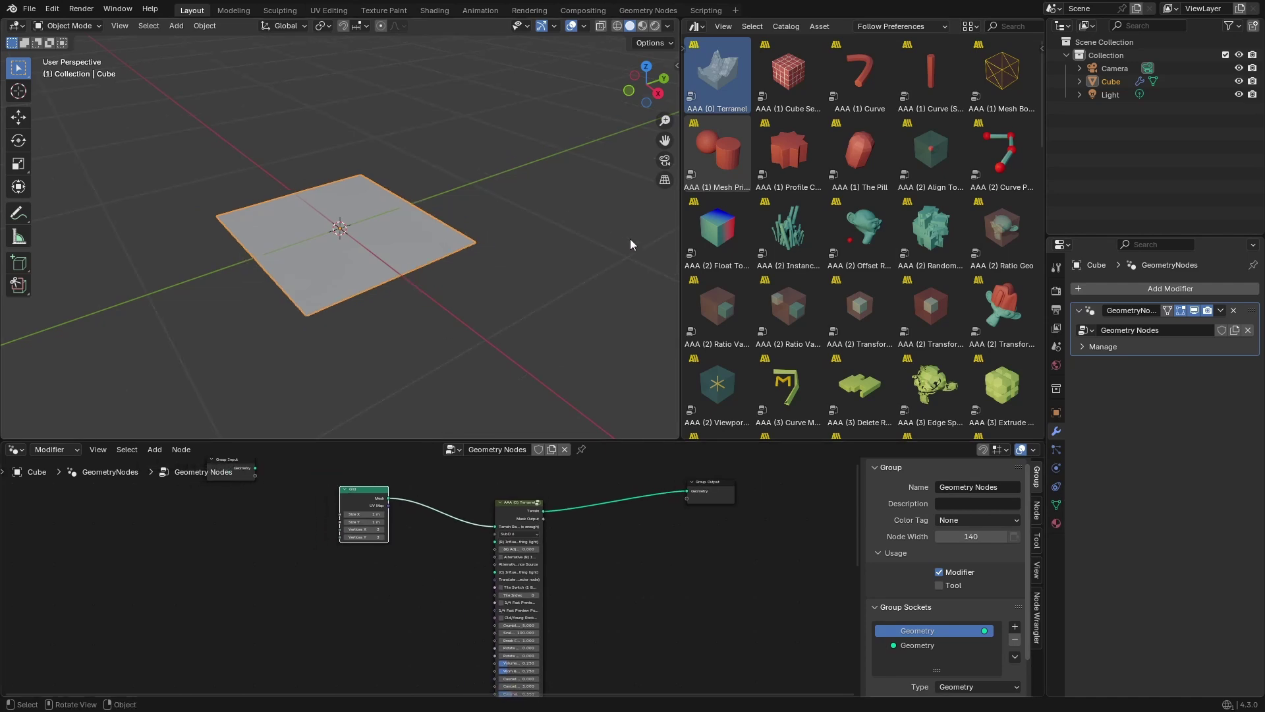
Add a Bézier curve to the scene across the grid plane
middle_drag(630, 239, 627, 257)
key(shift+a)
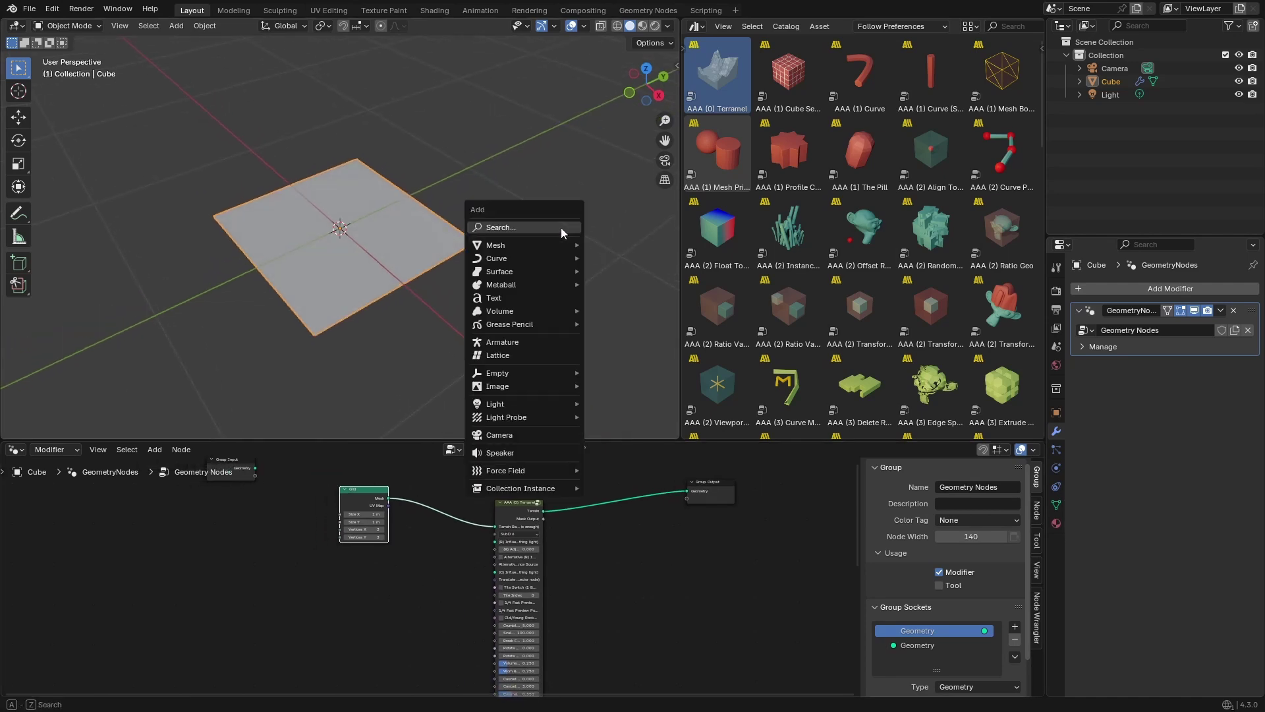
mouse_move(567, 258)
click(630, 255)
scroll(493, 284, down, 3)
middle_drag(494, 285, 415, 293)
scroll(477, 313, up, 4)
click(414, 293)
scroll(488, 328, down, 2)
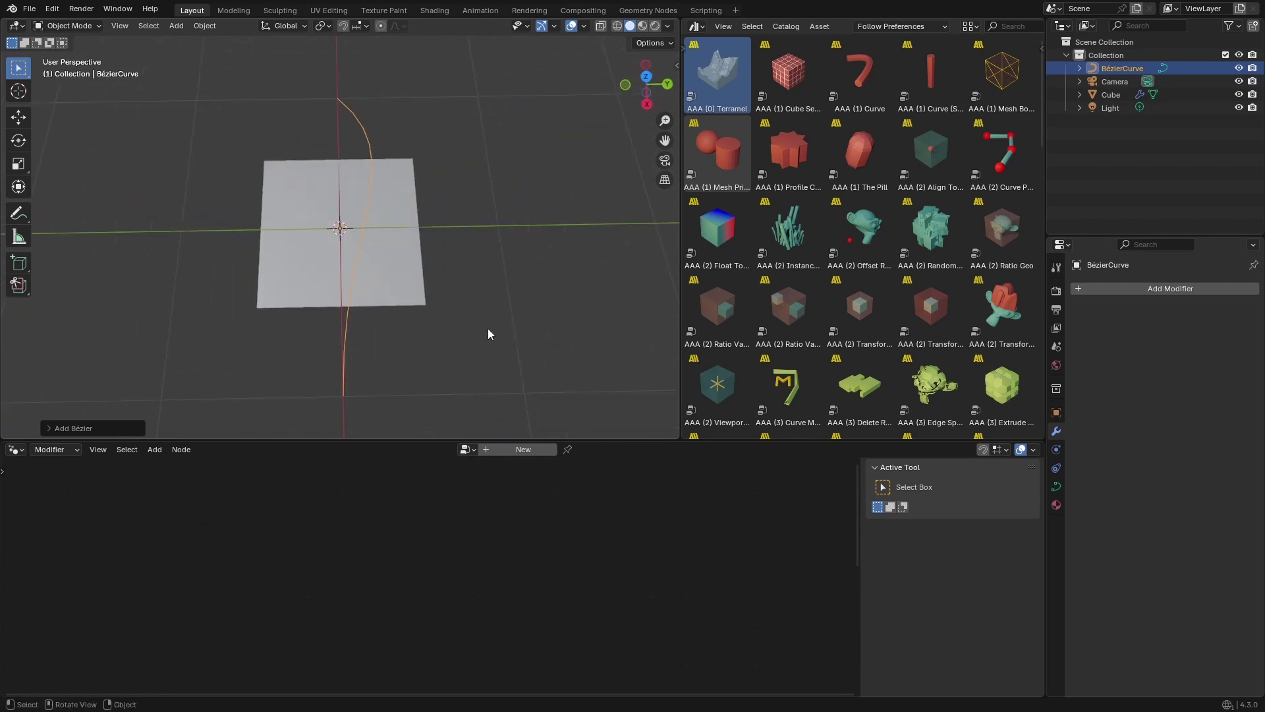
Pin the plane's Geometry Nodes tree, and check the pin by selecting the Bézier curve and reselecting the plane
scroll(470, 346, down, 1)
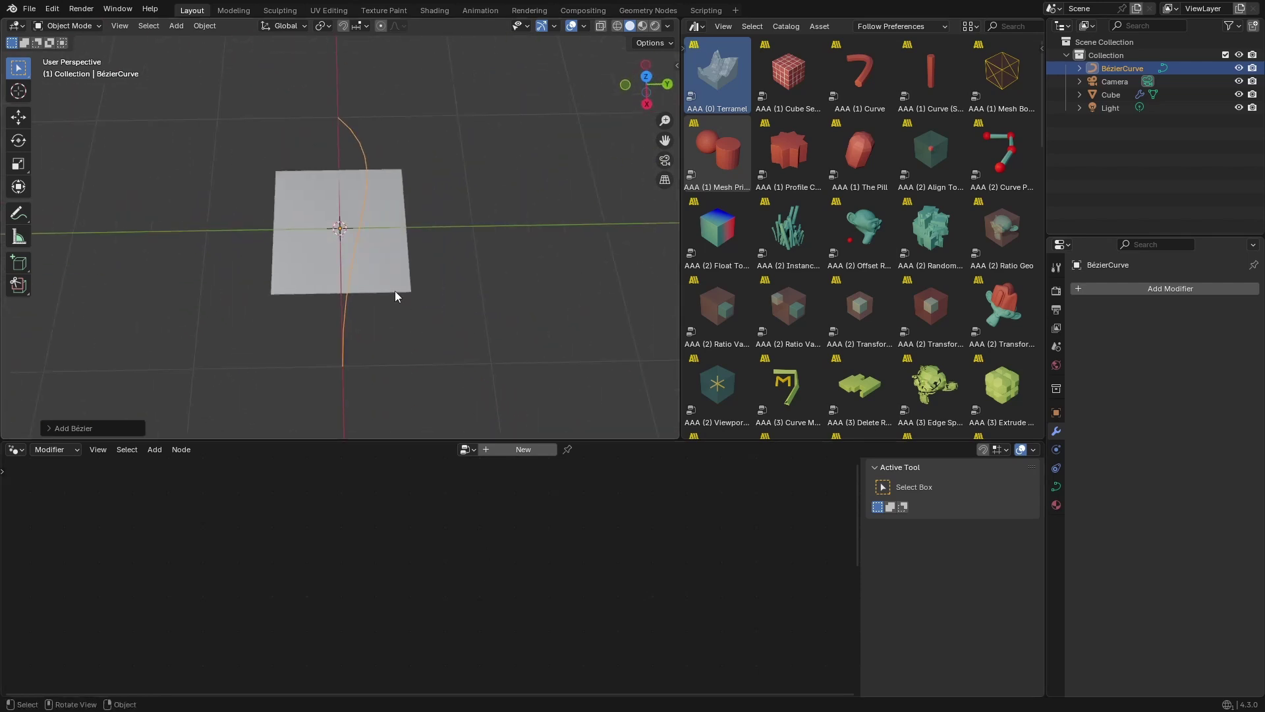
click(582, 450)
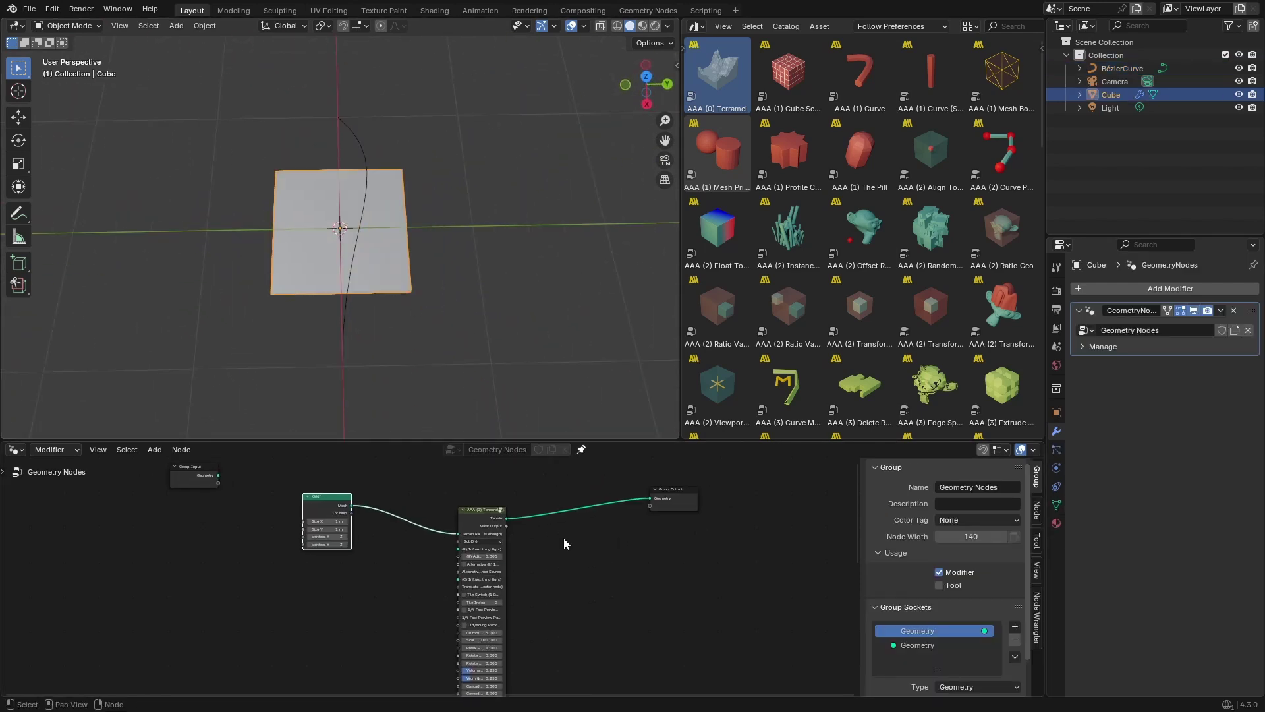
scroll(550, 529, up, 1)
scroll(689, 568, down, 1)
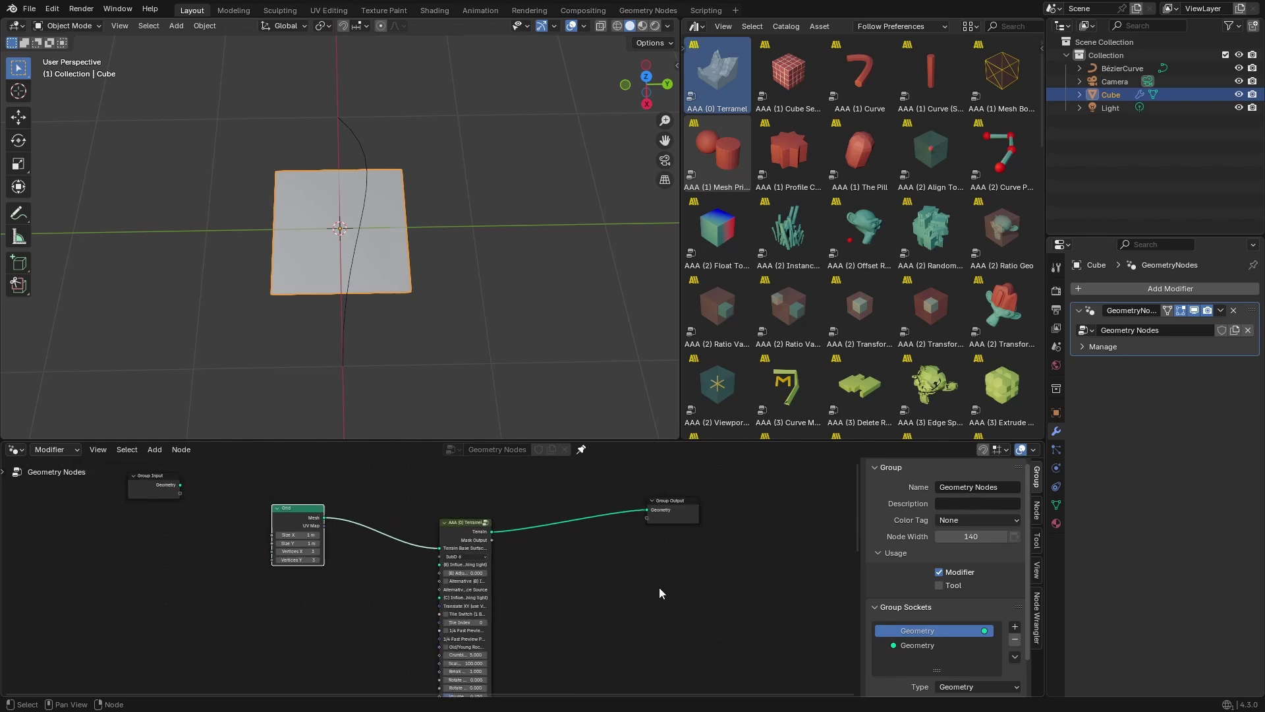
click(348, 319)
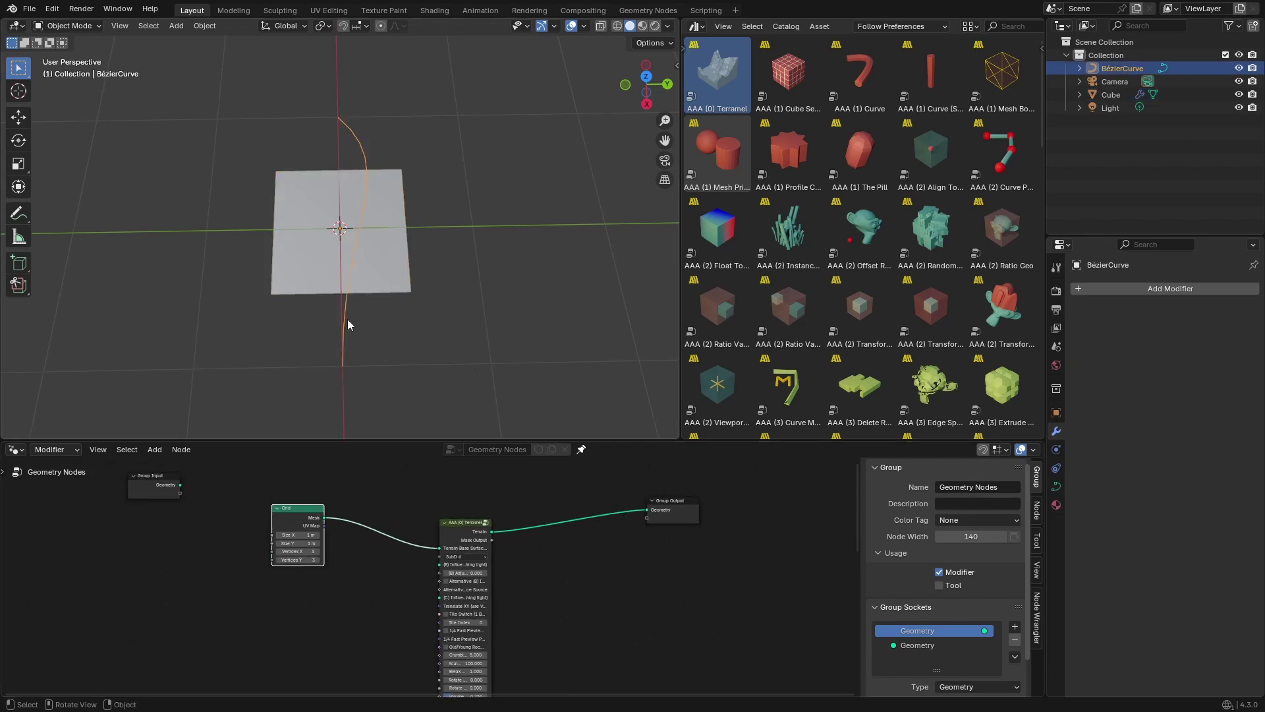
click(385, 283)
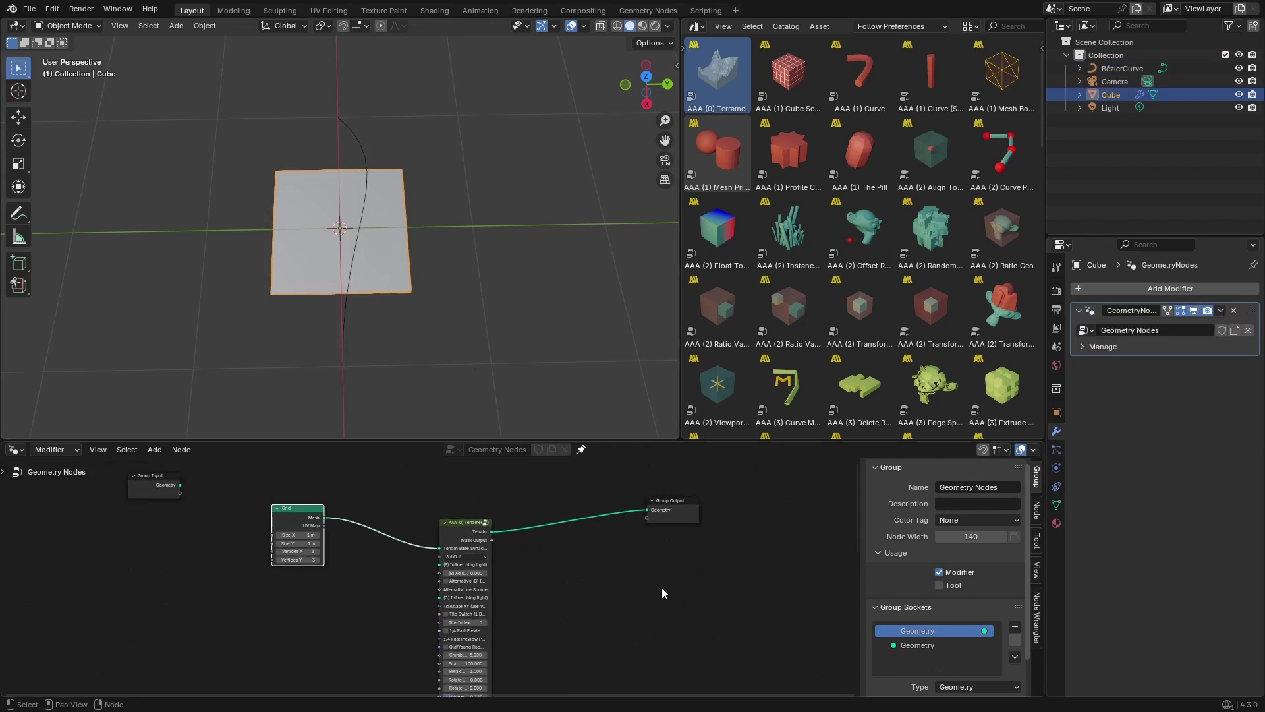
Bring the BézierCurve object into the node tree as an Object Info node below the Grid node
mouse_move(384, 612)
middle_down()
mouse_move(395, 610)
mouse_move(381, 615)
middle_up()
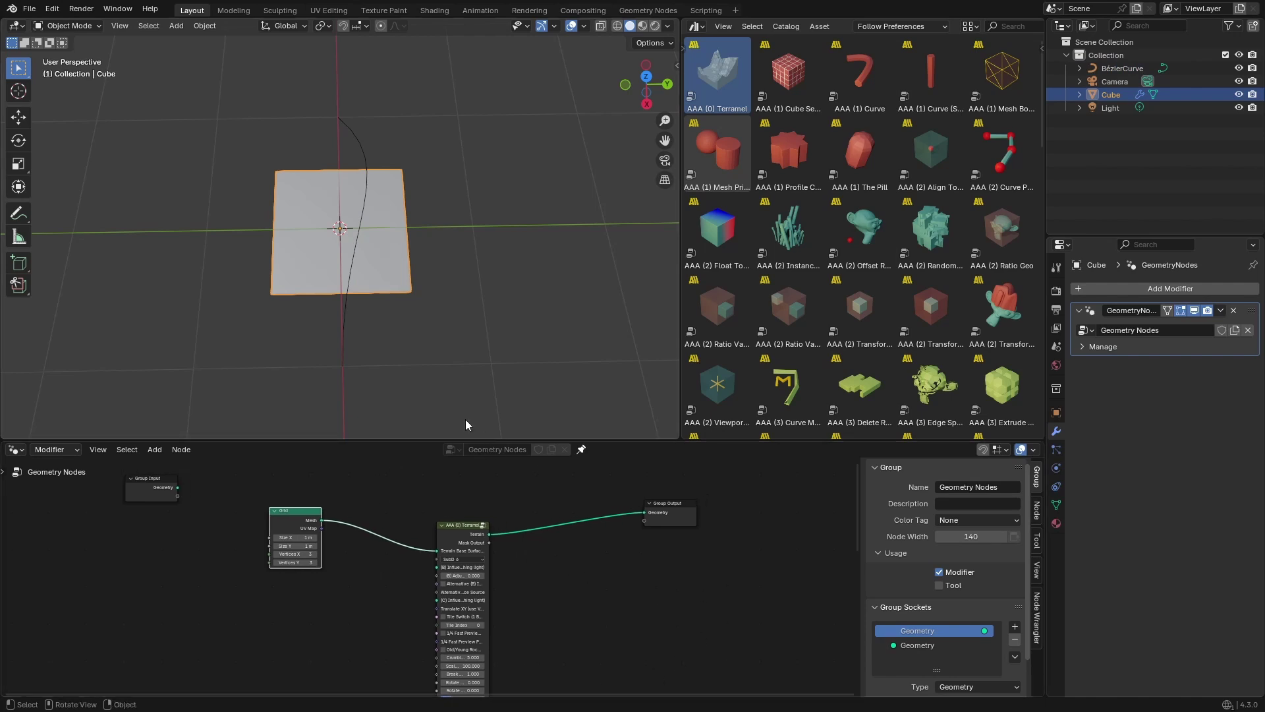
drag(1123, 69, 254, 609)
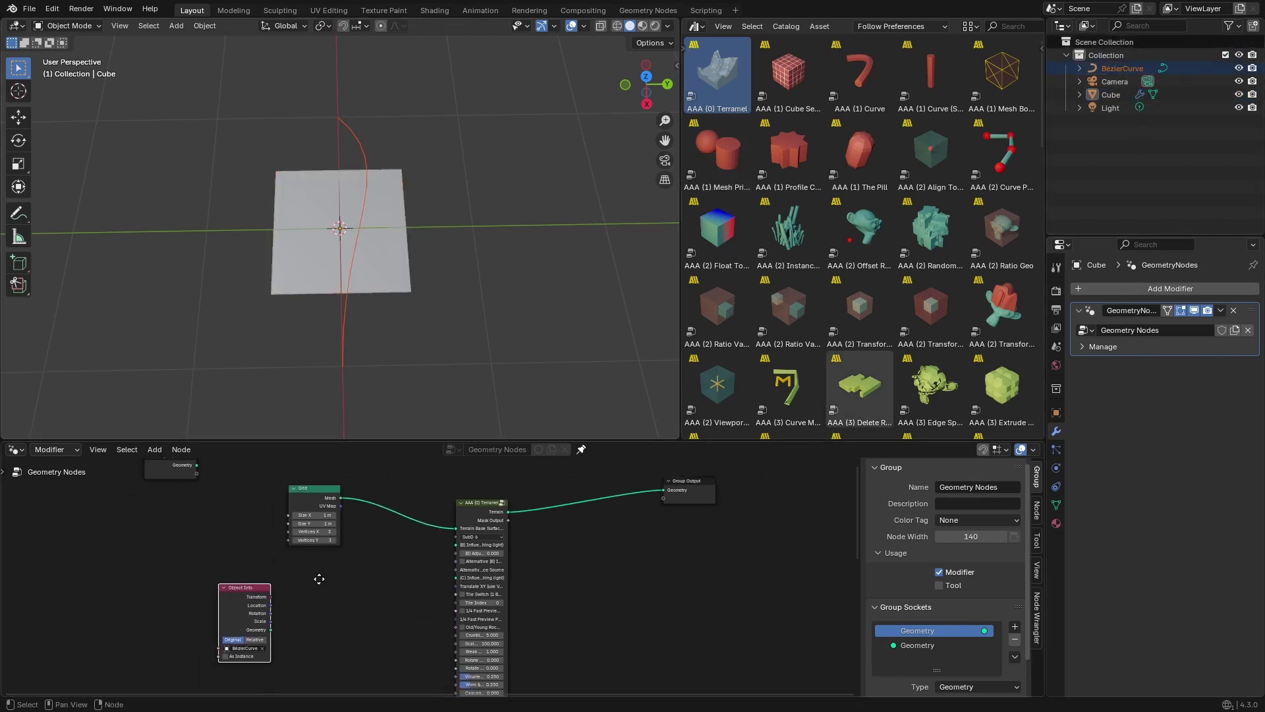
scroll(326, 628, up, 3)
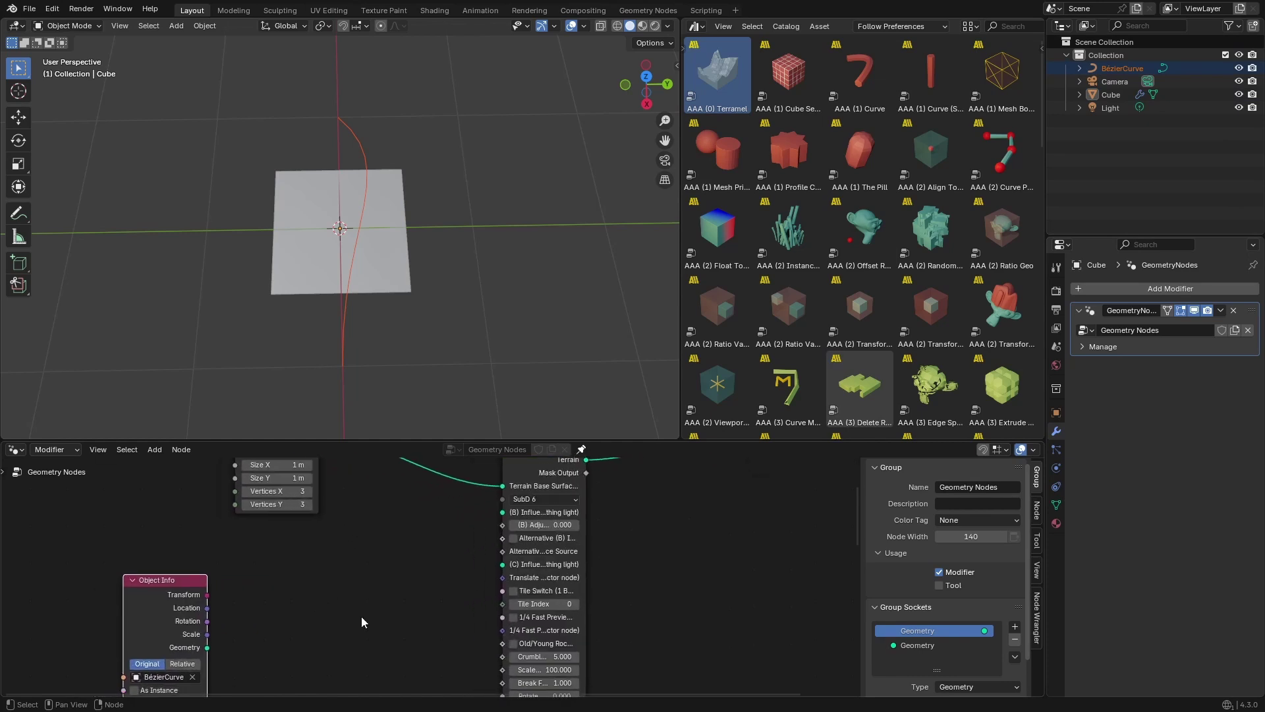
Widen the Terramel node until its full input labels are readable
drag(585, 551, 681, 544)
middle_drag(682, 544, 685, 611)
middle_drag(773, 598, 731, 554)
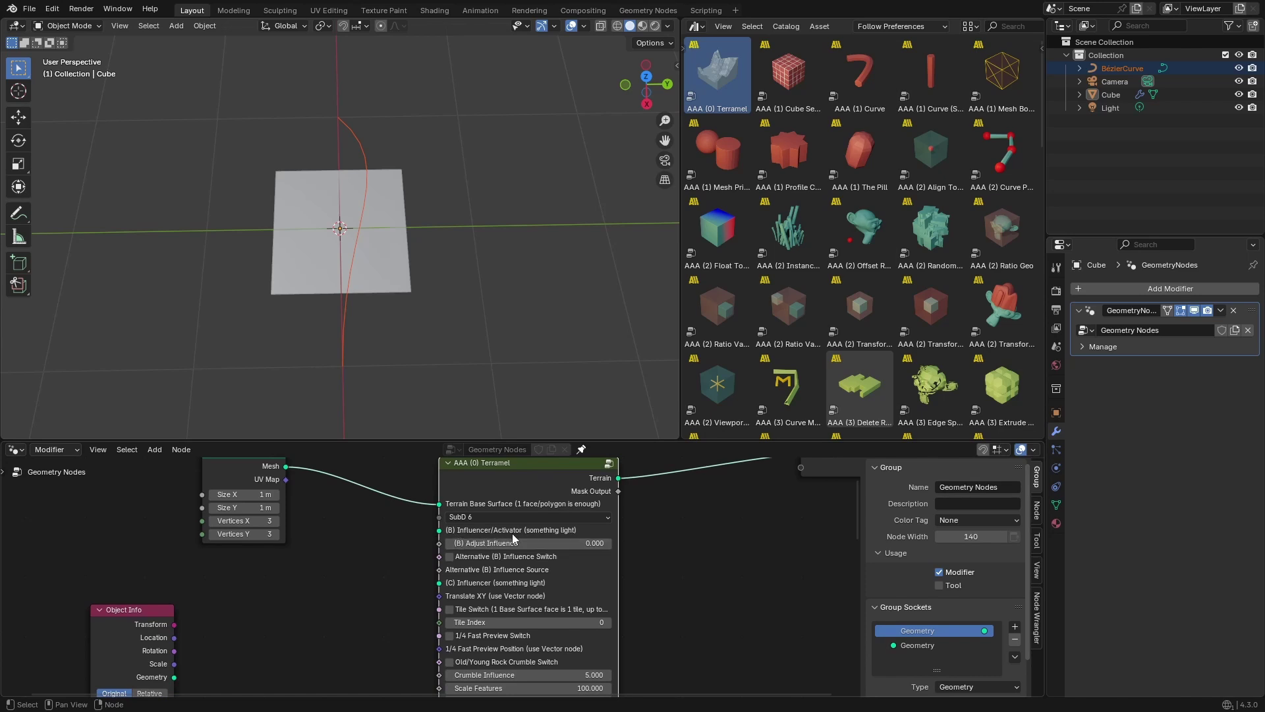
mouse_move(513, 537)
shift+scroll(250, 619, down, 2)
middle_drag(255, 613, 249, 629)
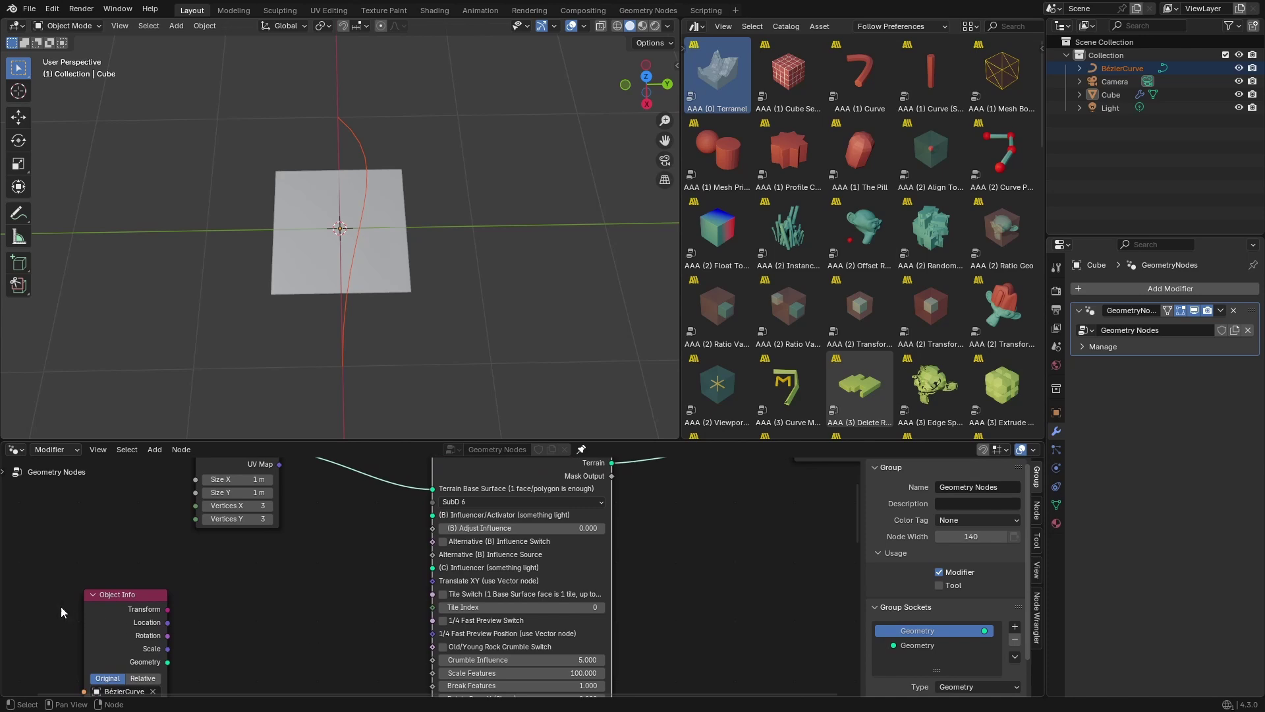
Move the Object Info node farther away from the Terramel node to leave room between them
drag(112, 606, 100, 575)
scroll(215, 615, down, 1)
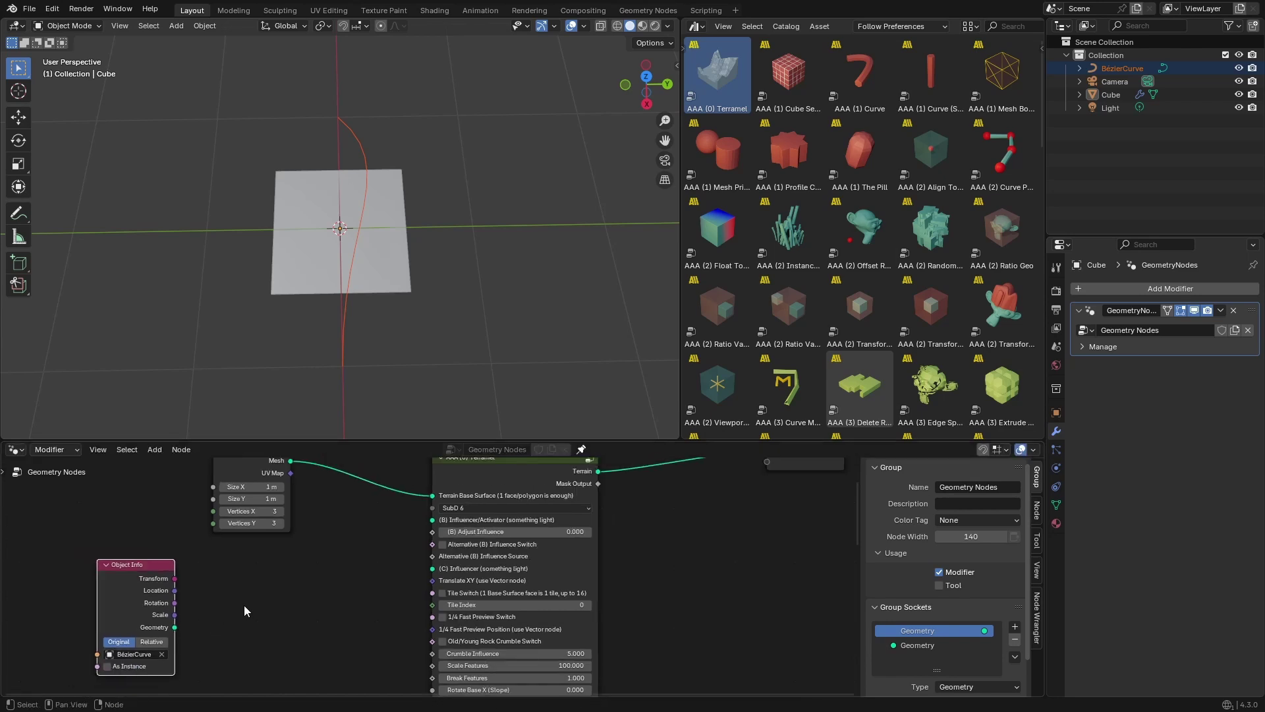
drag(117, 596, 73, 601)
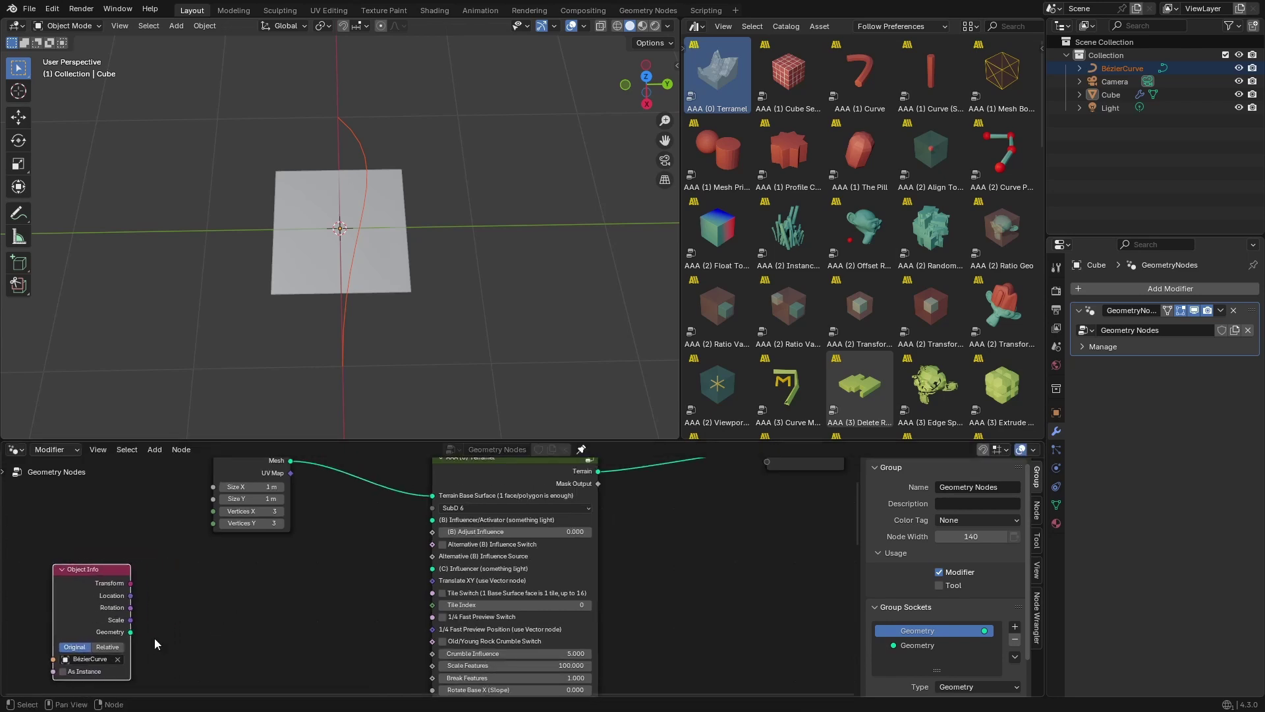
Shift the Grid node and the Object Info node farther away from the Terramel node to tidy the layout
middle_drag(255, 598, 275, 696)
drag(255, 559, 194, 517)
middle_drag(264, 651, 282, 586)
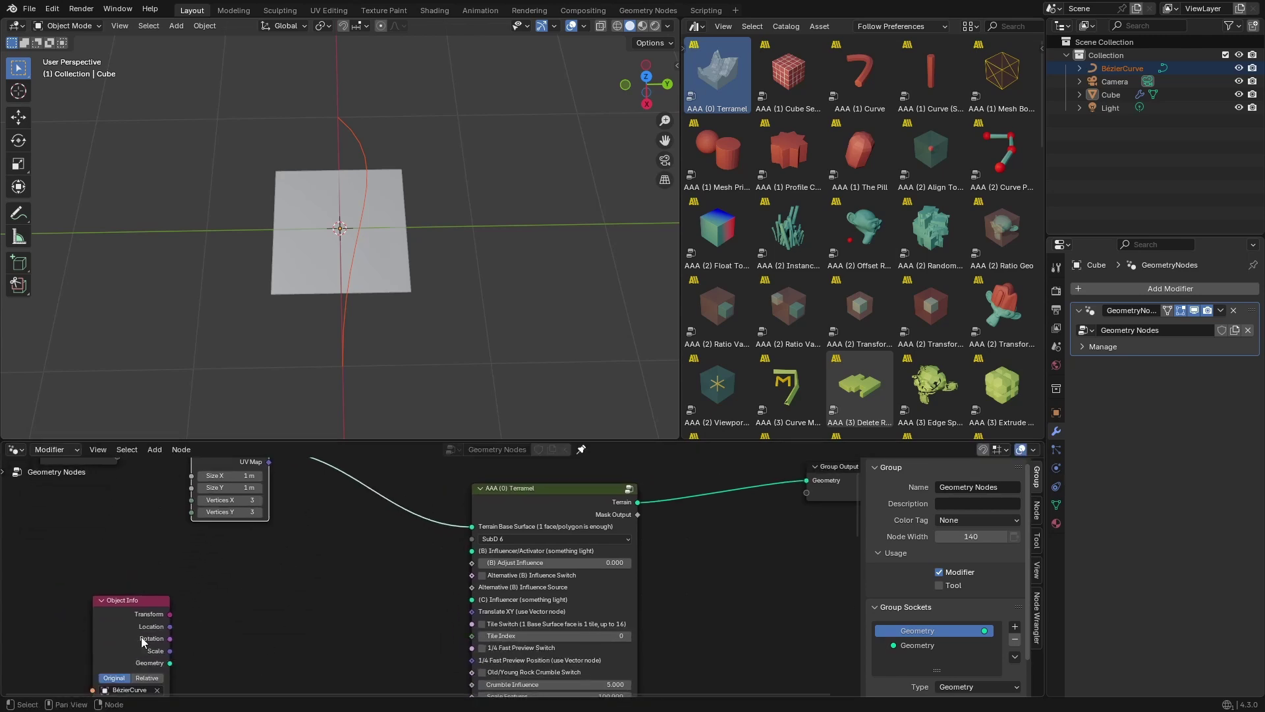
drag(112, 607, 102, 588)
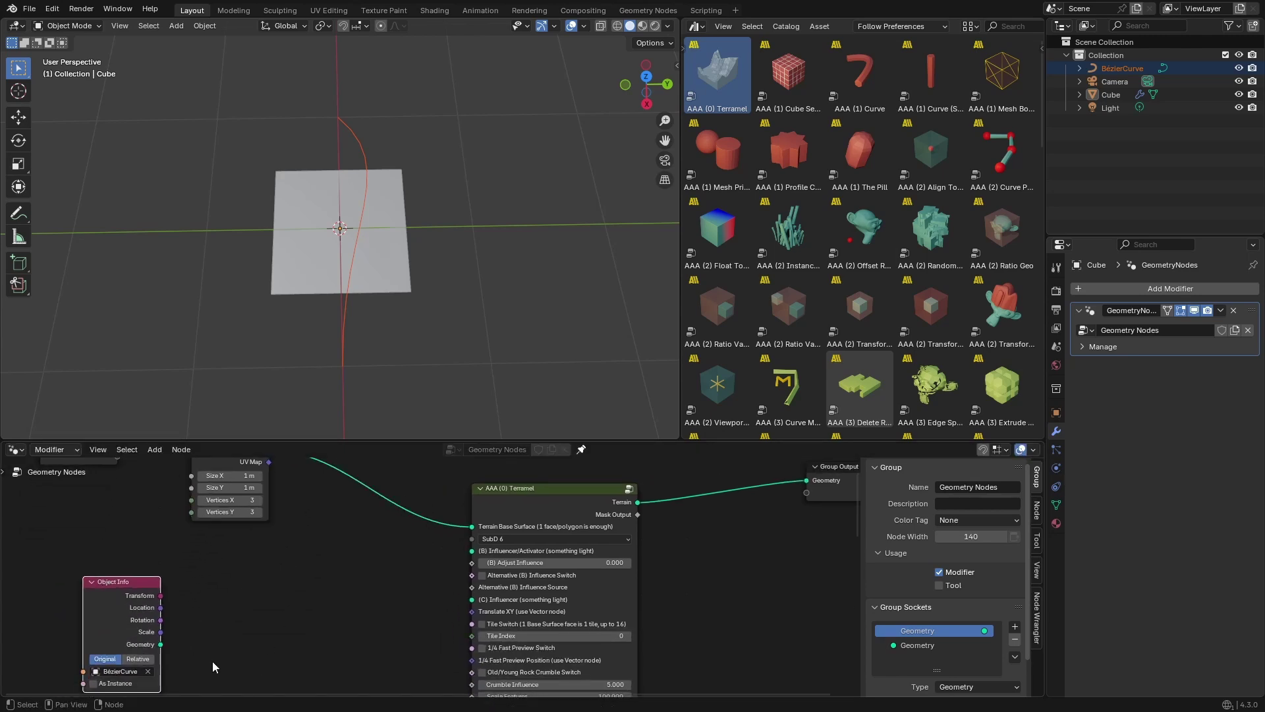
Connect the Object Info node's Geometry output directly to Terramel's (B) Influencer/Activator input and check the plane
drag(164, 646, 471, 553)
middle_drag(485, 341, 281, 414)
scroll(374, 330, down, 2)
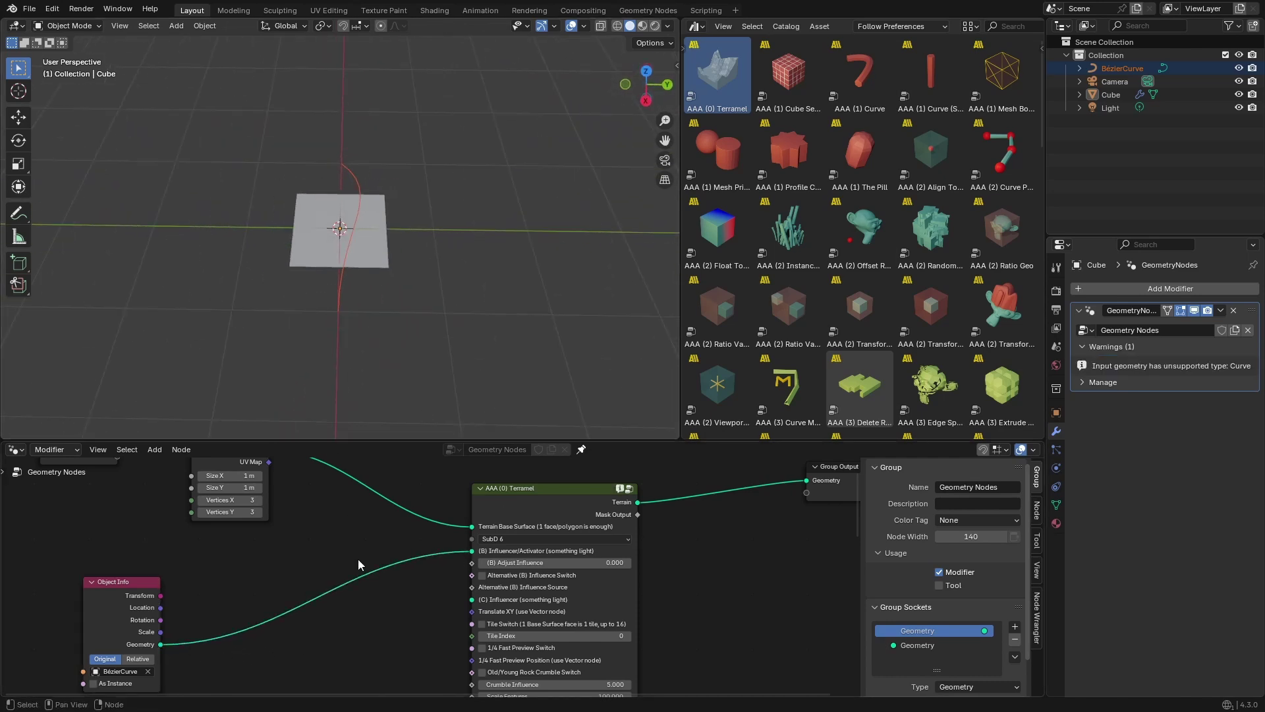
Add a Curve to Mesh node in the space between the Object Info and Terramel nodes
middle_drag(383, 633, 426, 605)
drag(141, 532, 70, 532)
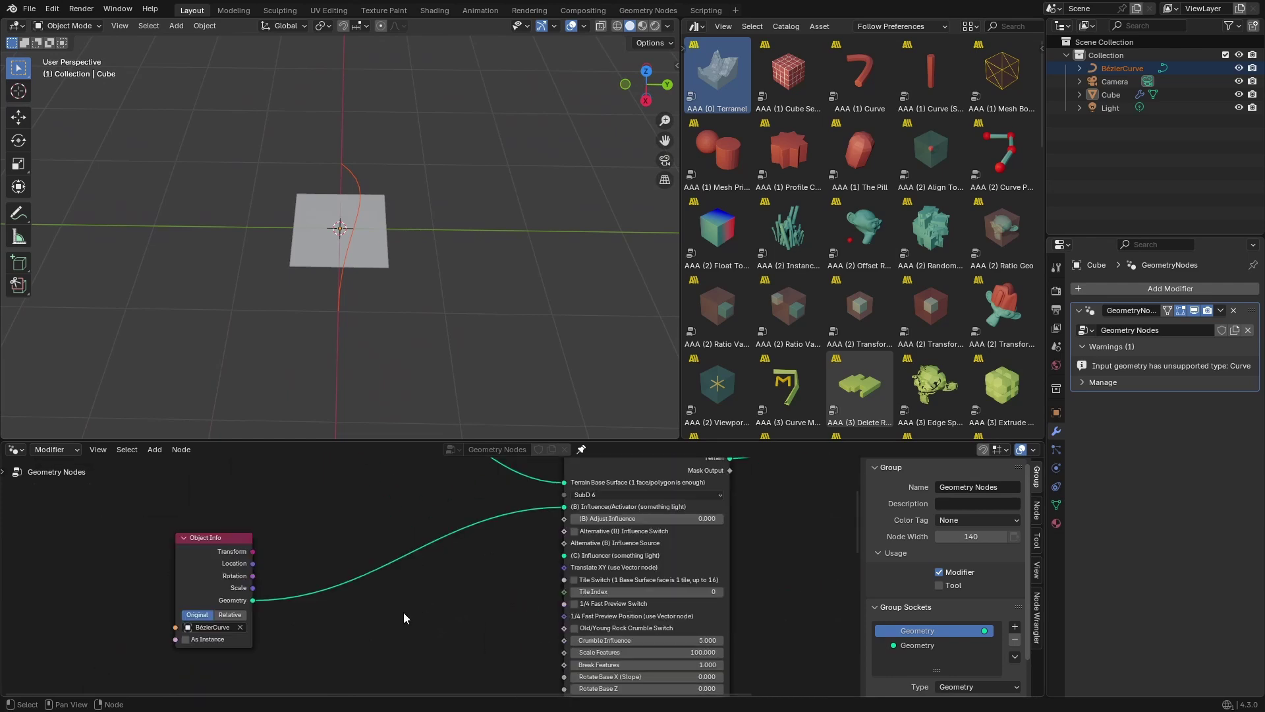
middle_drag(404, 612, 359, 596)
key(shift+a)
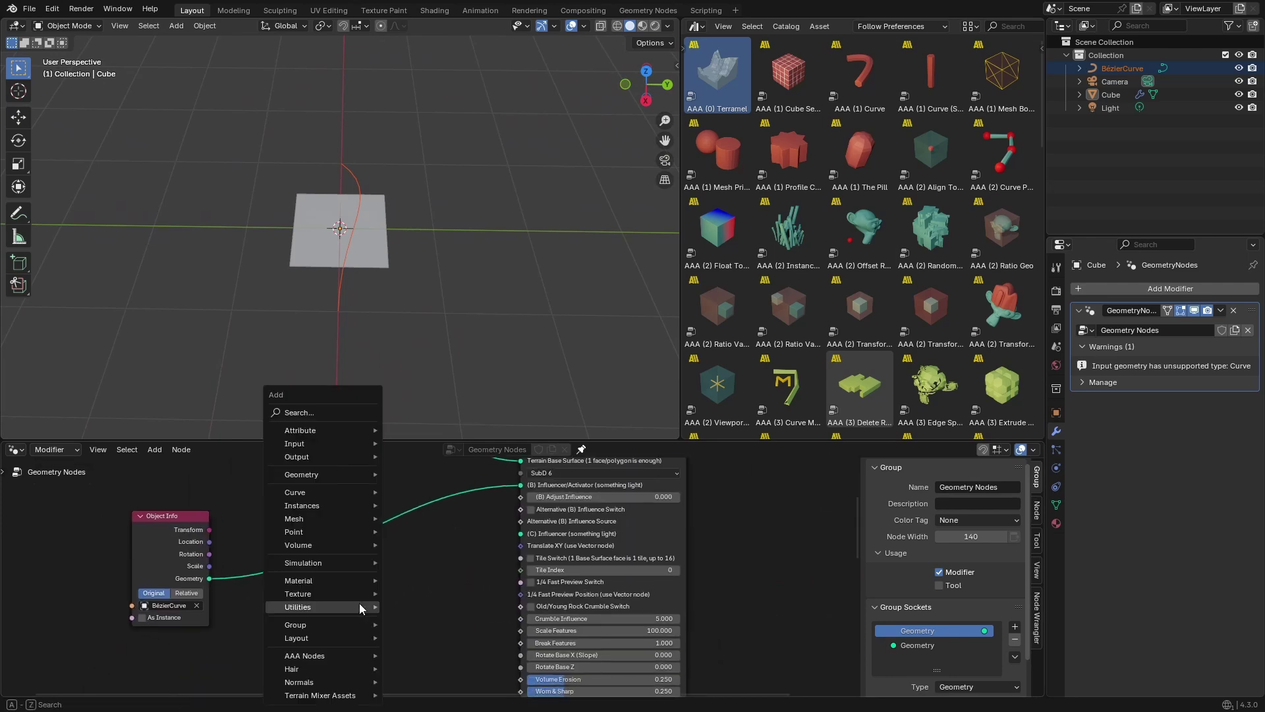
mouse_move(359, 607)
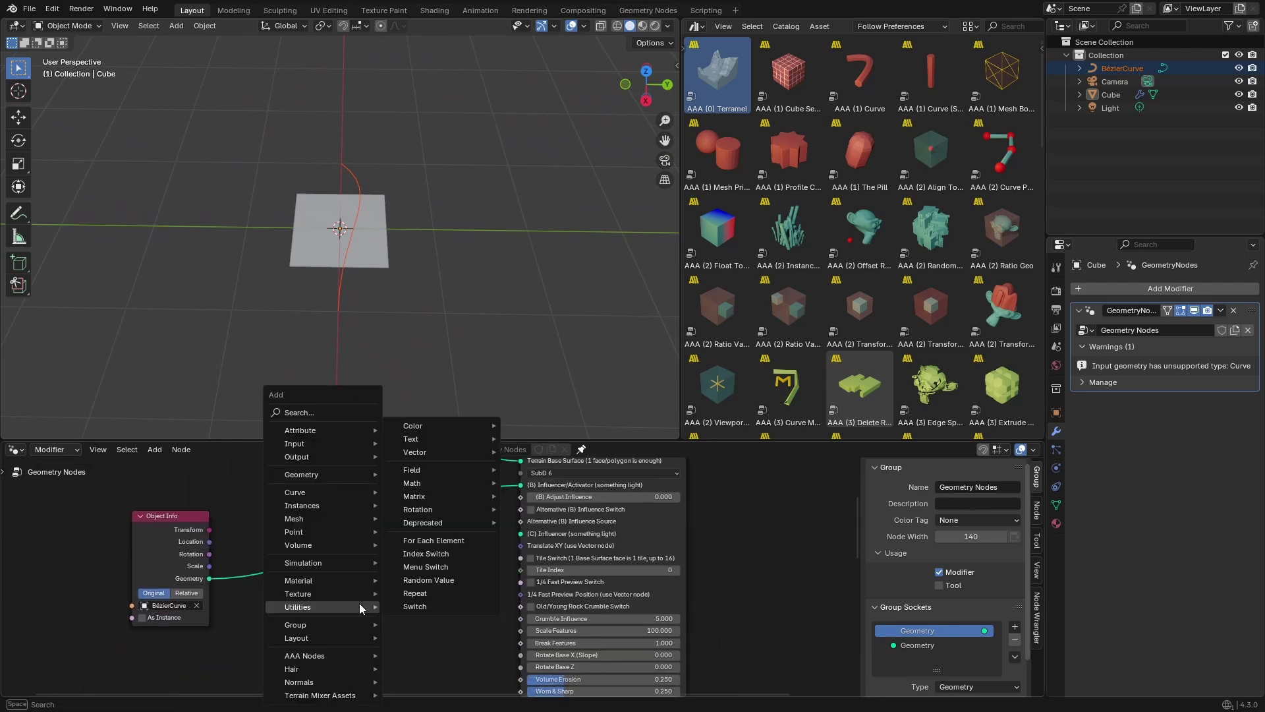
text(curve to)
key(Return)
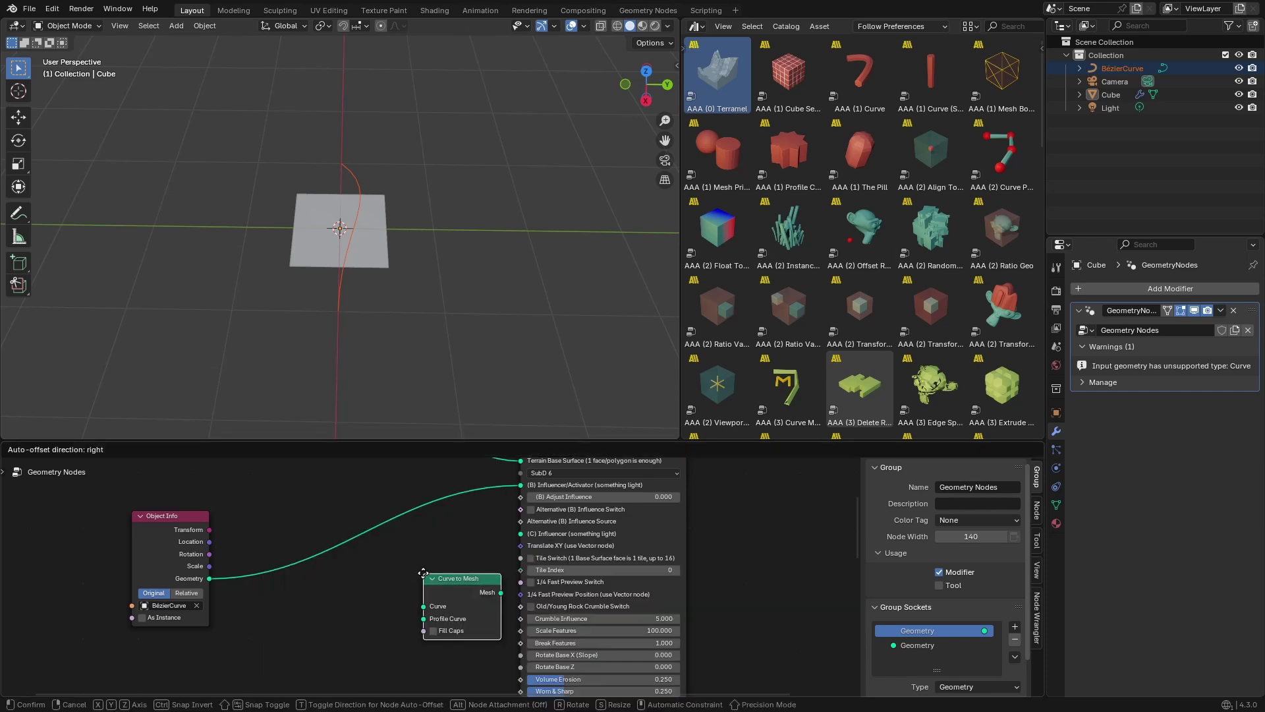
click(378, 522)
Add a Curve Circle node below the Object Info node
key(shift+a)
mouse_move(228, 612)
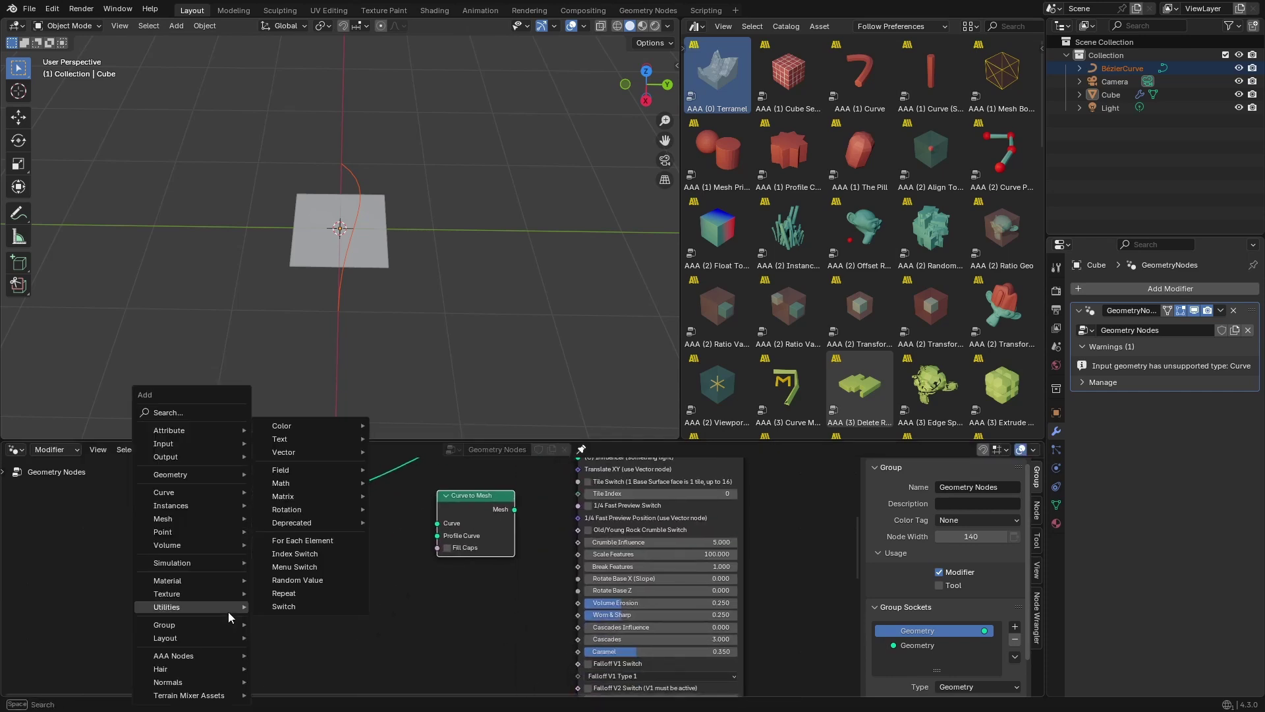
text(circl)
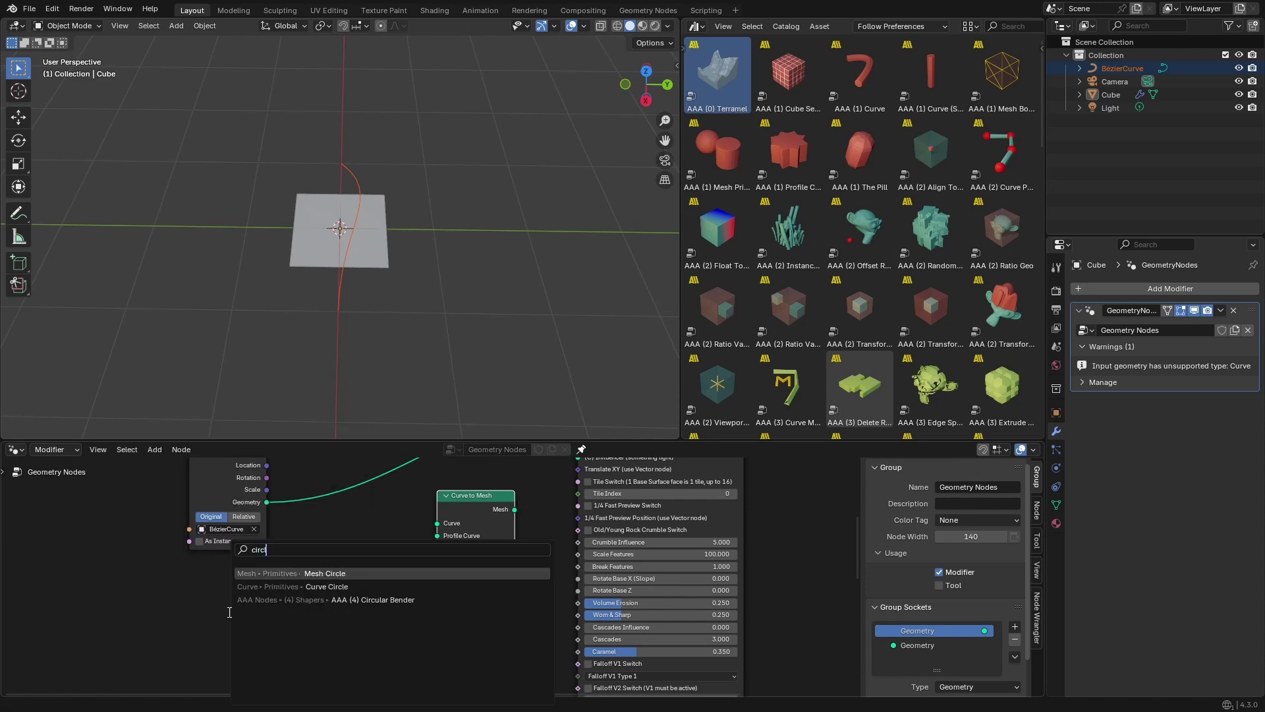
key(Down)
key(Return)
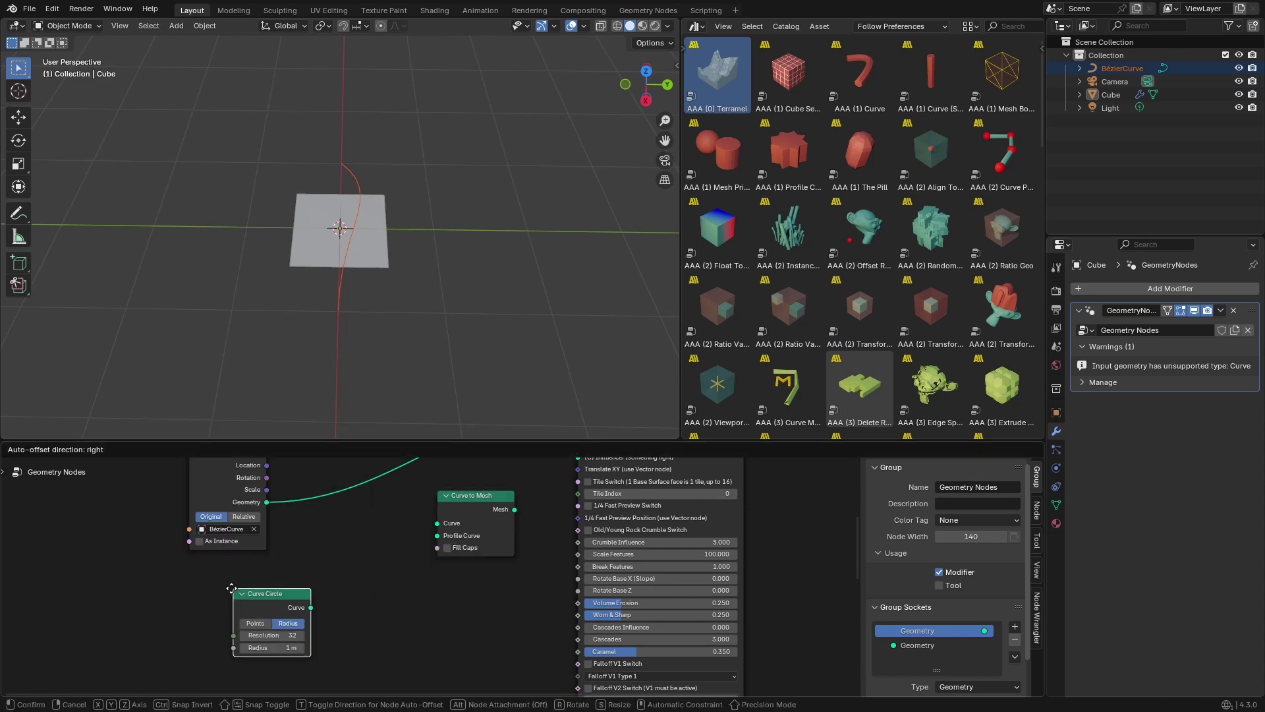
click(294, 630)
Set the Curve Circle's resolution to 8 and radius to 0.1 m, and line the node up beneath Object Info
click(248, 640)
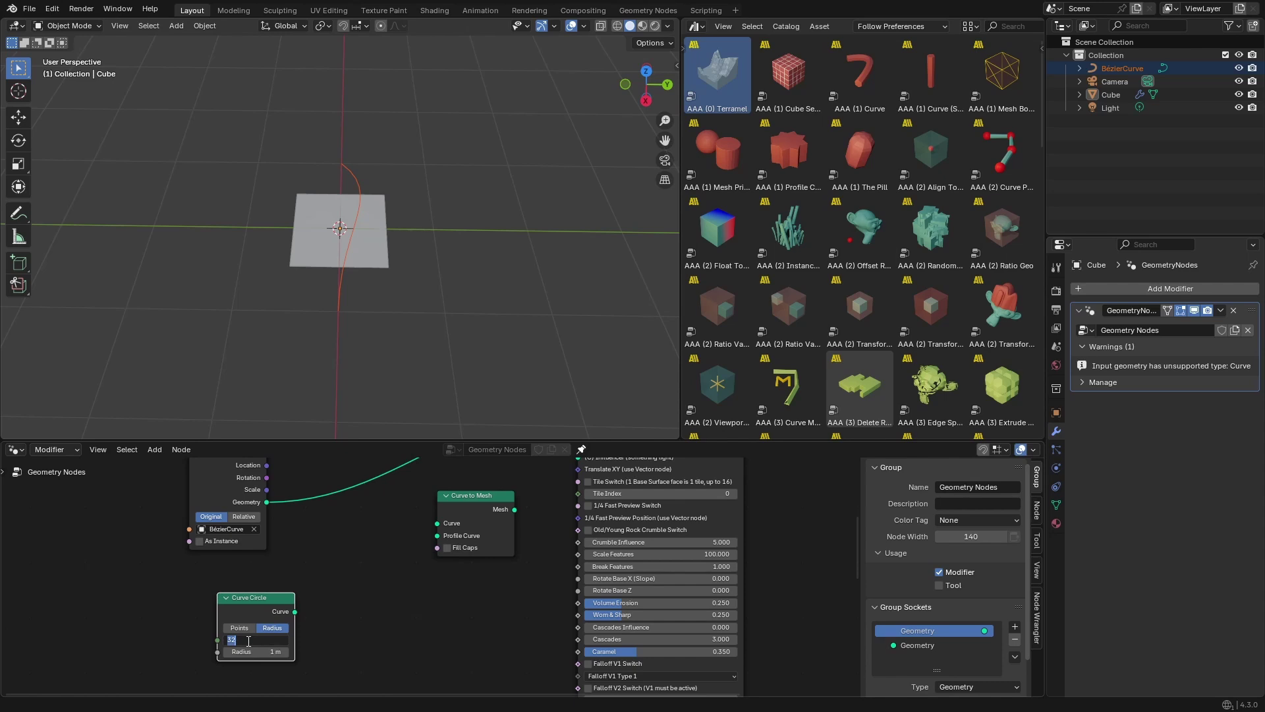
key(Return)
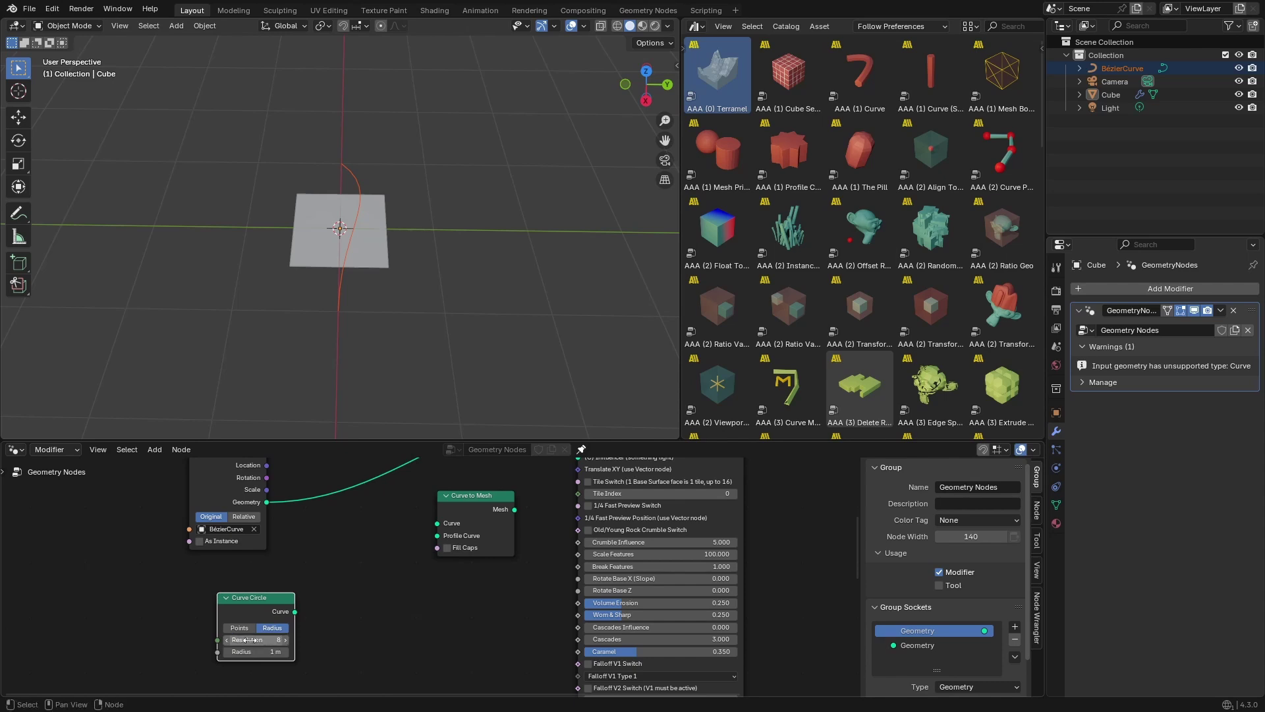
click(263, 653)
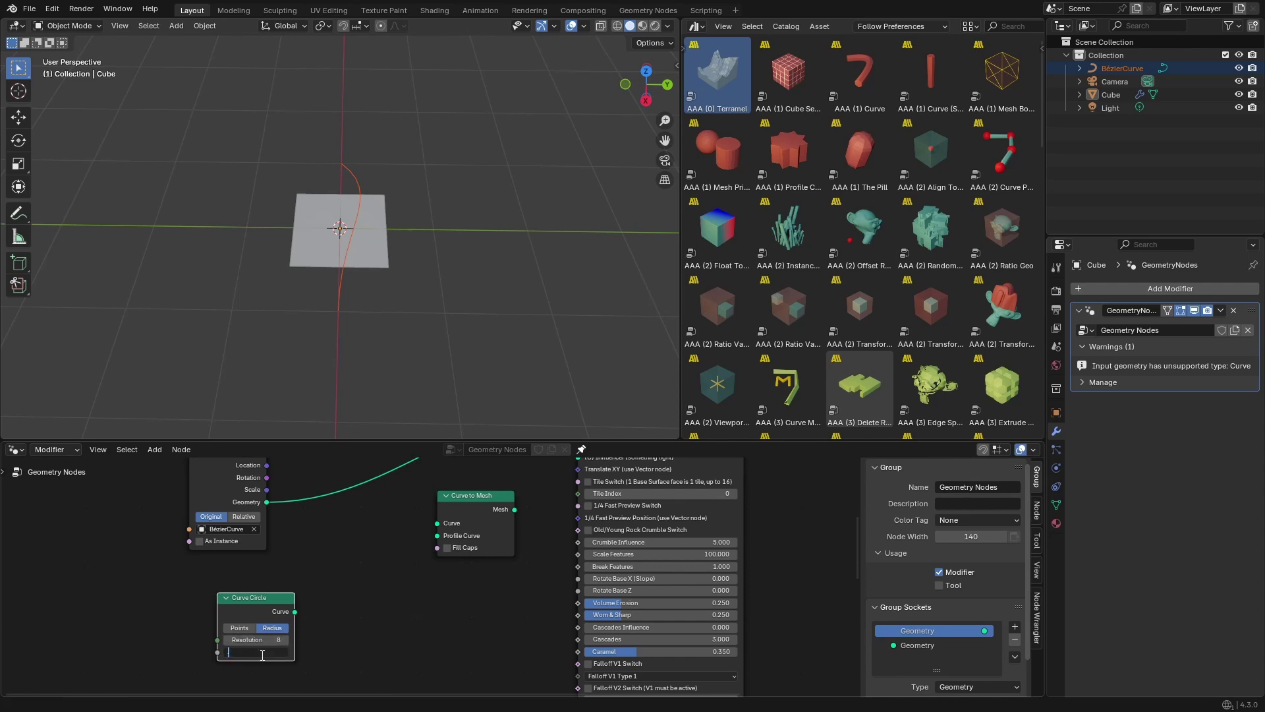
text(0.1)
key(Return)
middle_drag(345, 630, 338, 661)
middle_drag(367, 607, 313, 613)
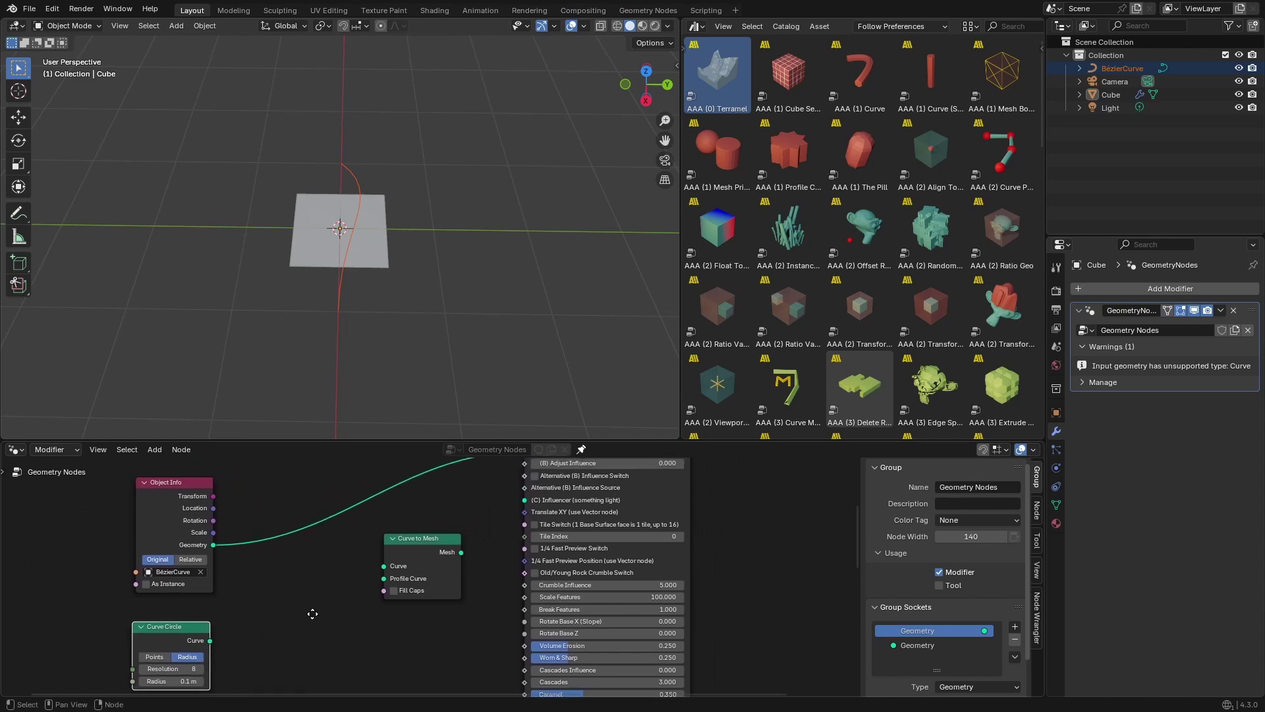
Route the Object Info geometry through Curve to Mesh, with Curve Circle as Profile Curve, into Terramel's (B) Influencer/Activator input
drag(213, 544, 384, 566)
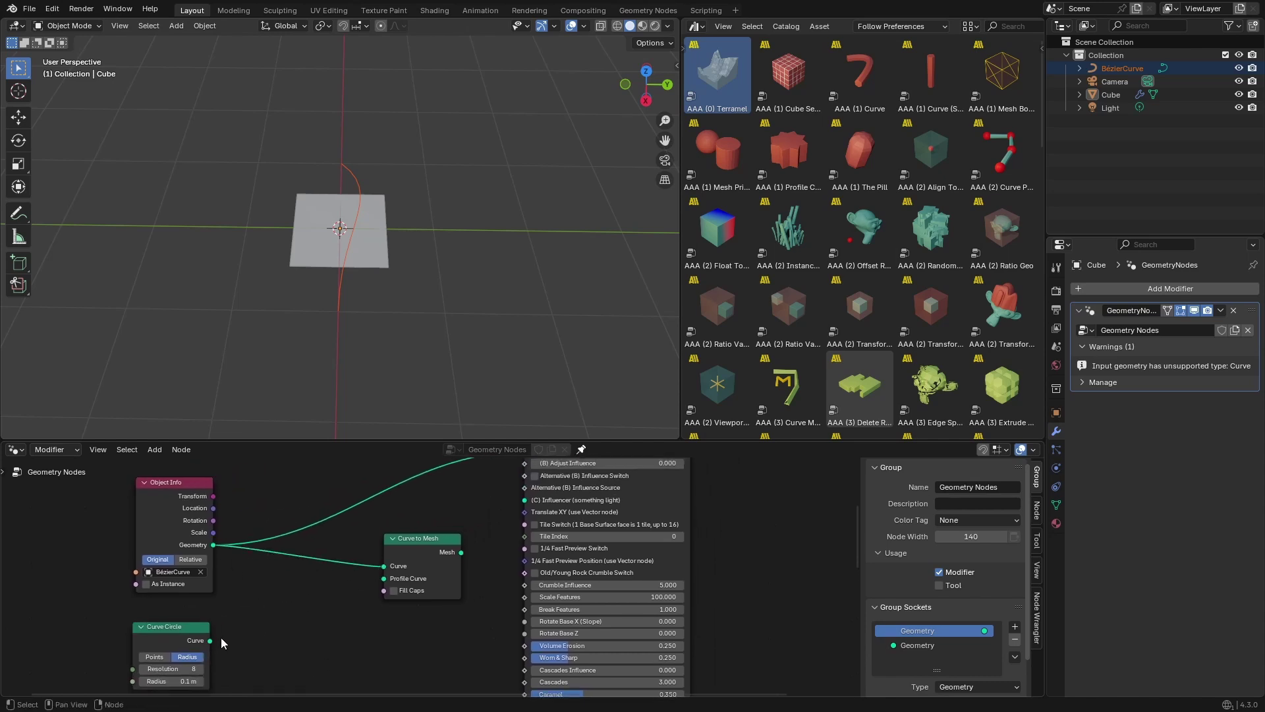
drag(210, 640, 384, 578)
middle_drag(462, 528, 437, 561)
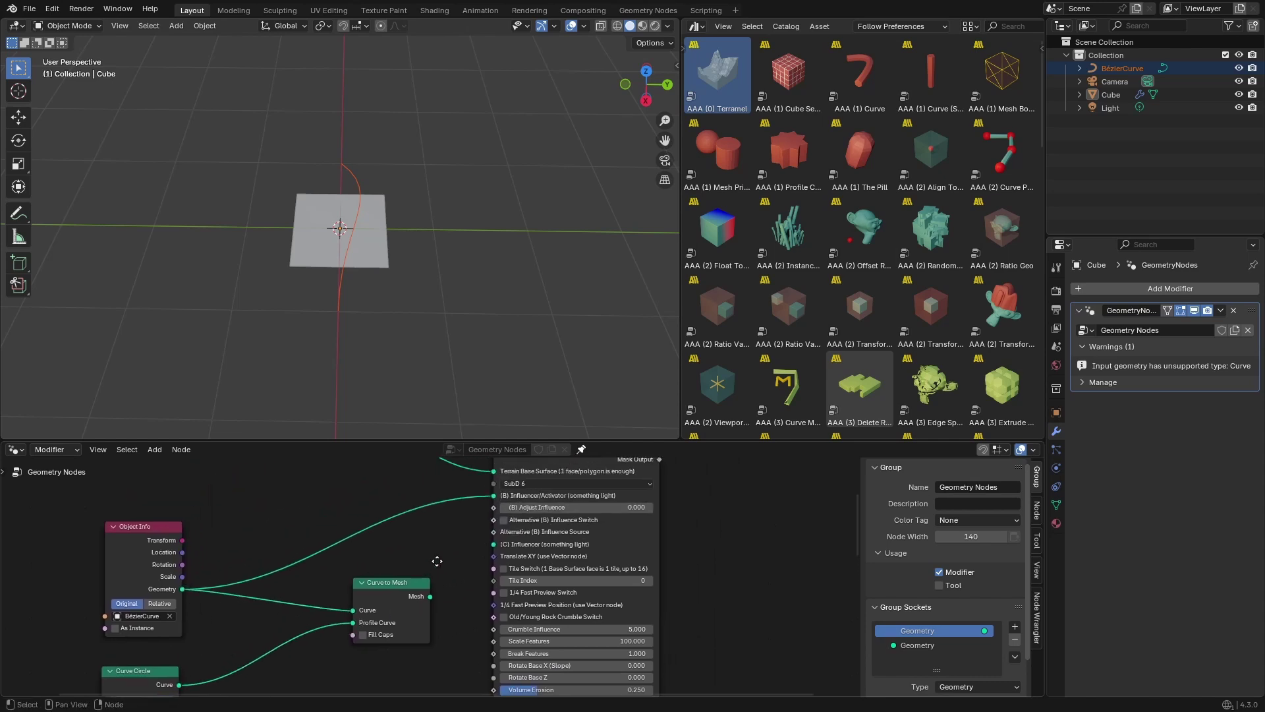
drag(430, 596, 494, 496)
middle_drag(501, 277, 369, 225)
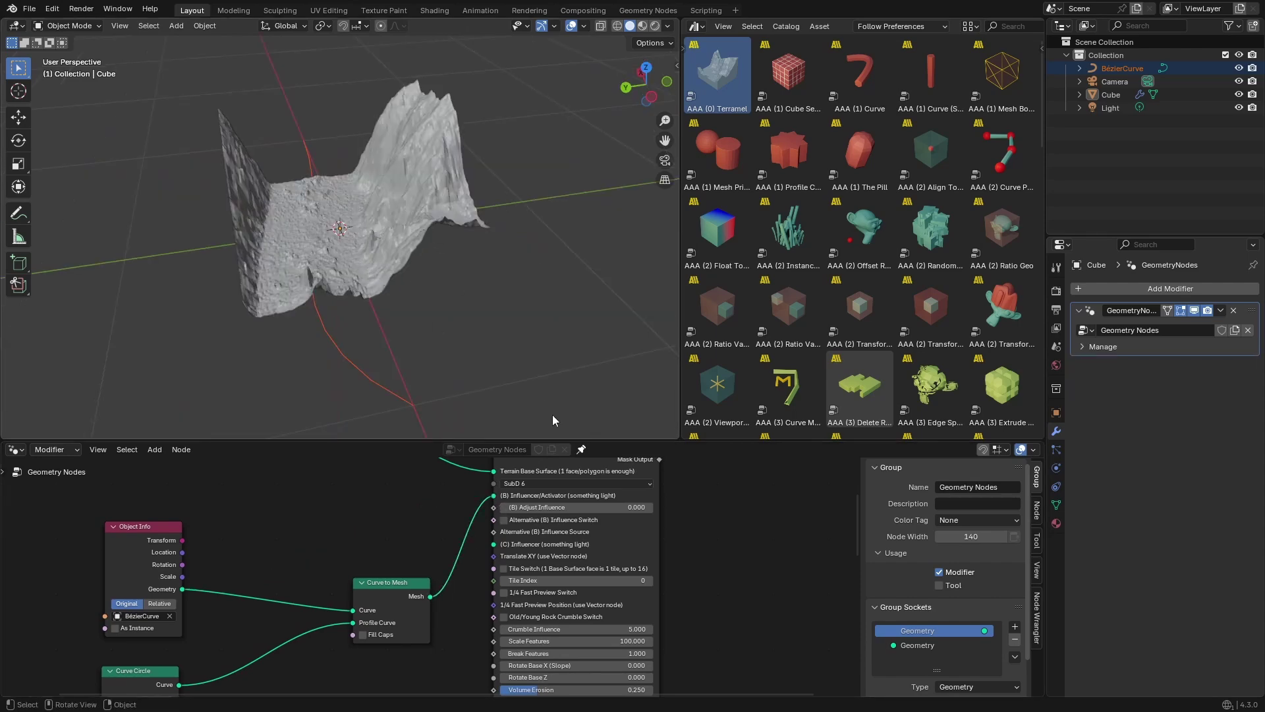
Widen the Terramel node in an enlarged node editor and shift the Group Output node to make room for it
scroll(593, 514, down, 3)
drag(613, 441, 620, 340)
middle_drag(632, 508, 600, 578)
drag(496, 459, 528, 459)
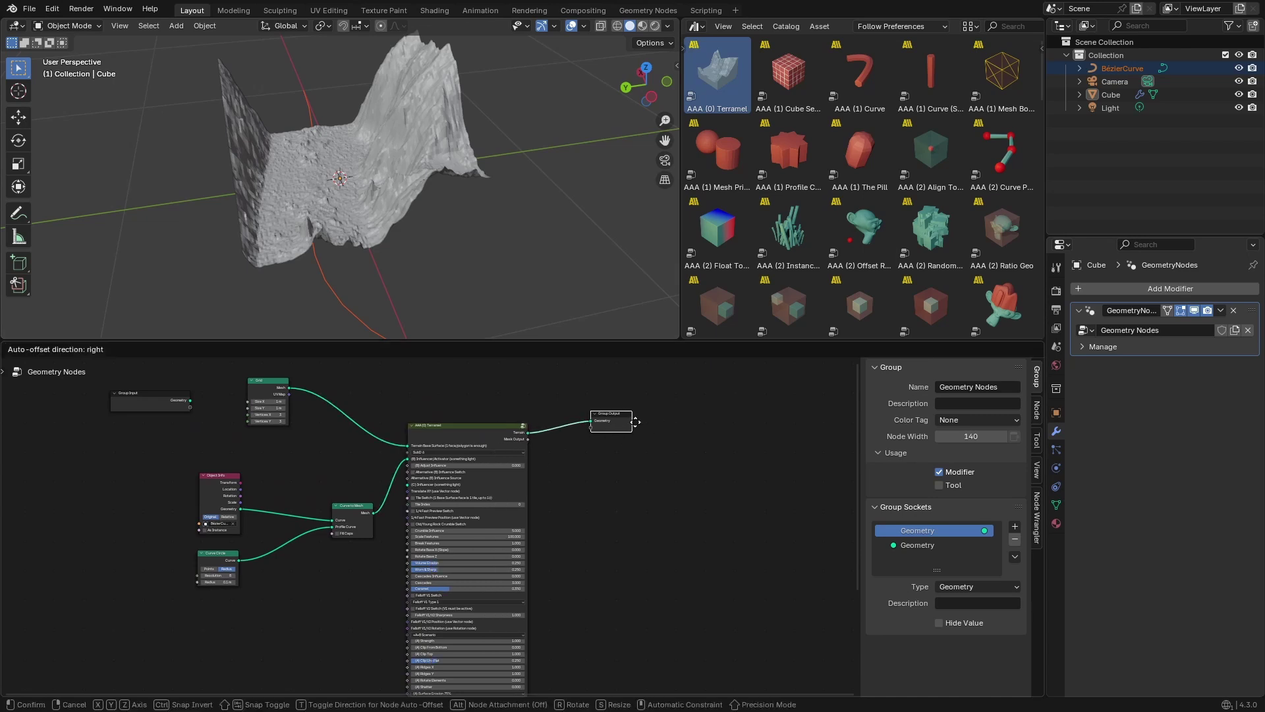
click(640, 421)
shift+scroll(520, 604, down, 4)
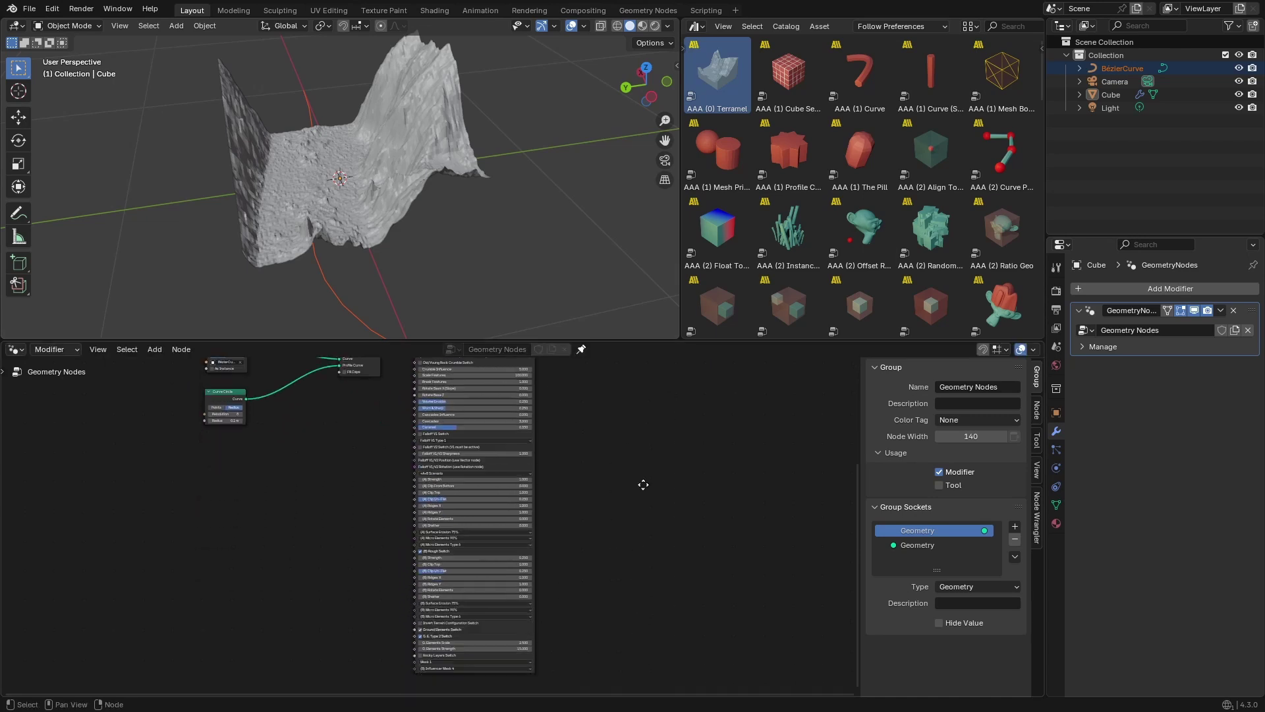